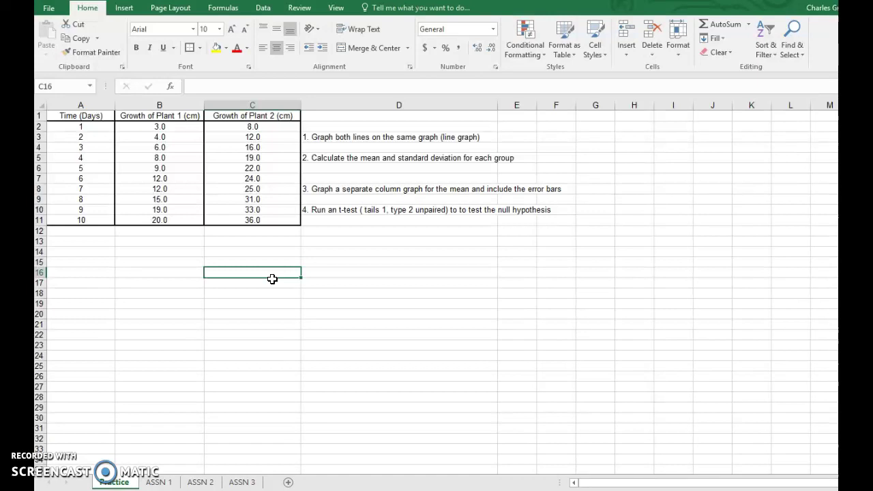
# Step: Remove all borders from the plant growth table in A1:C11, covering both the header row and the data
pyautogui.click(259, 278)
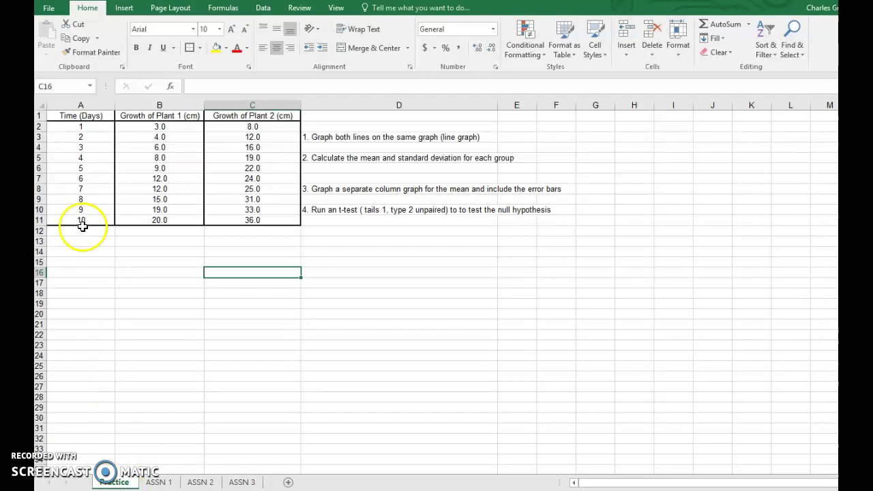
pyautogui.click(67, 116)
pyautogui.moveTo(66, 116); pyautogui.dragTo(220, 115)
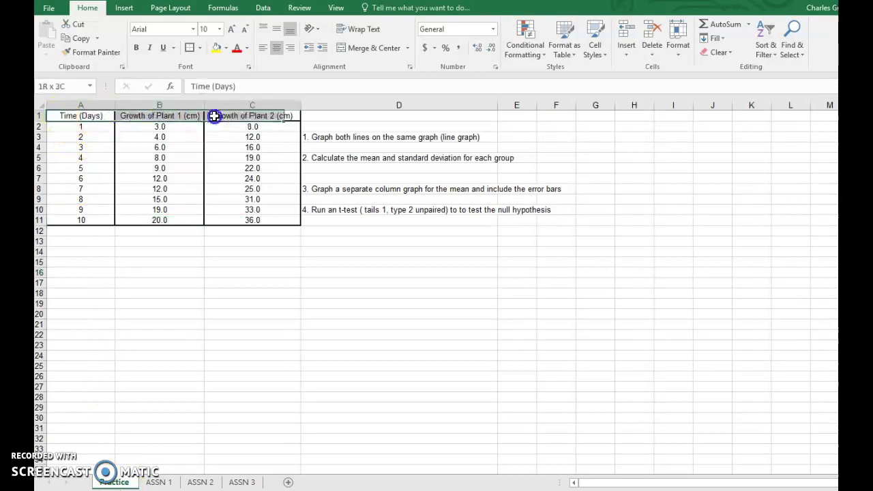
pyautogui.click(200, 48)
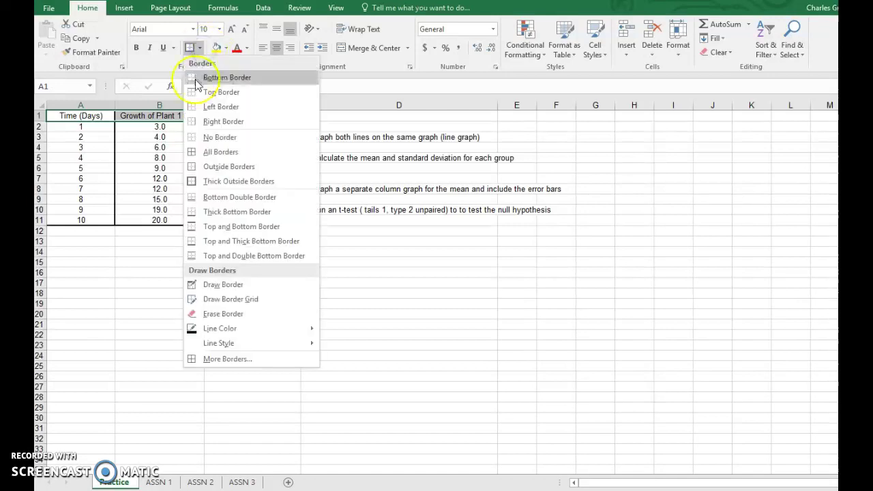
pyautogui.click(194, 137)
pyautogui.moveTo(80, 125); pyautogui.dragTo(234, 218)
pyautogui.click(244, 320)
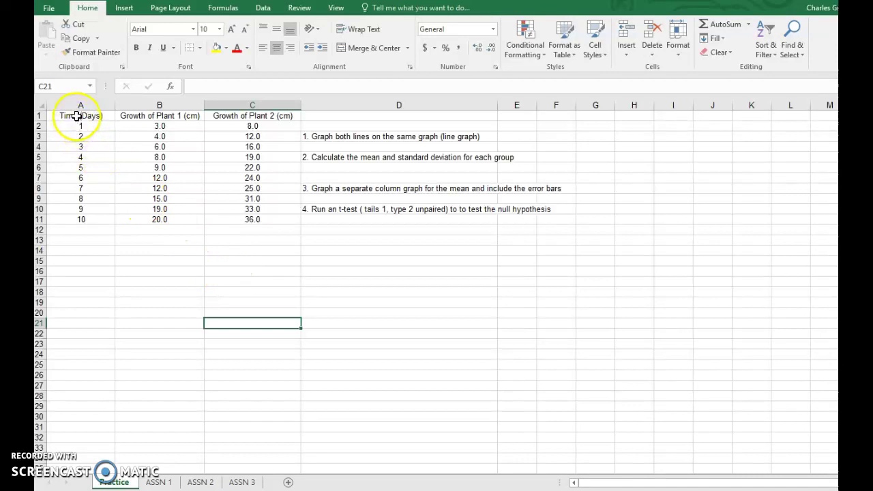
# Step: Delete the entire header row, row 1, above the plant growth data
pyautogui.moveTo(77, 116); pyautogui.dragTo(235, 115)
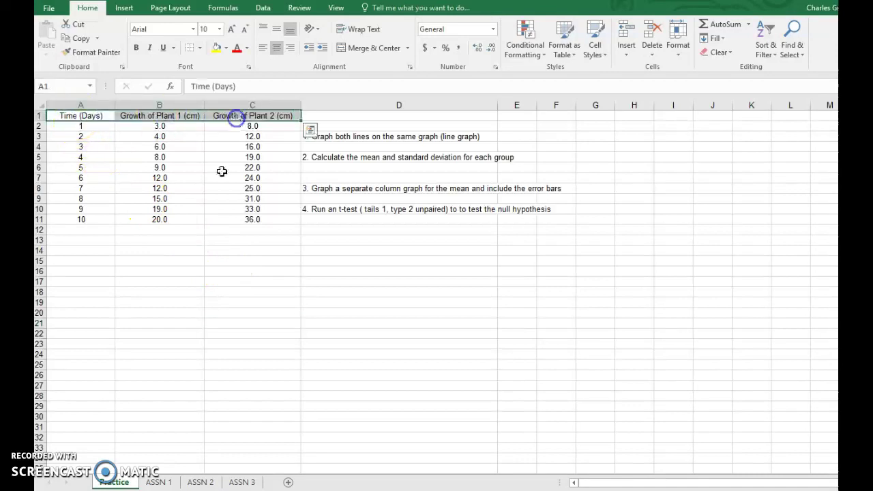
pyautogui.click(42, 116)
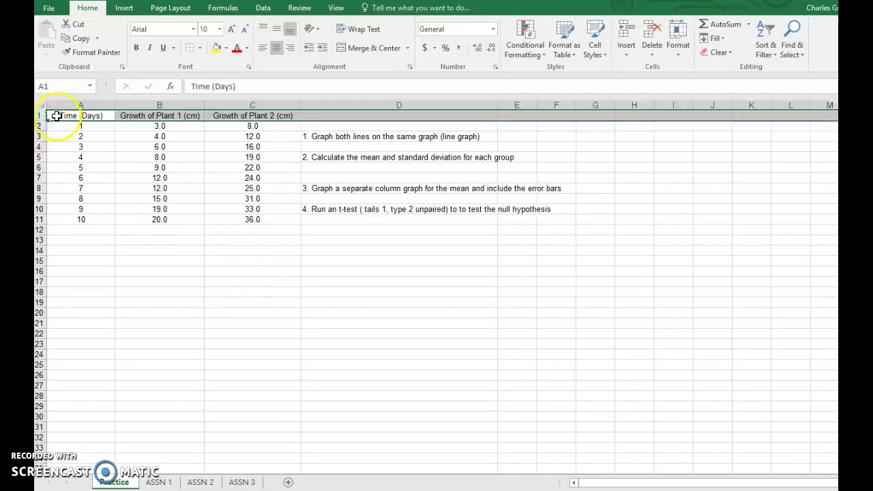
pyautogui.rightClick(58, 116)
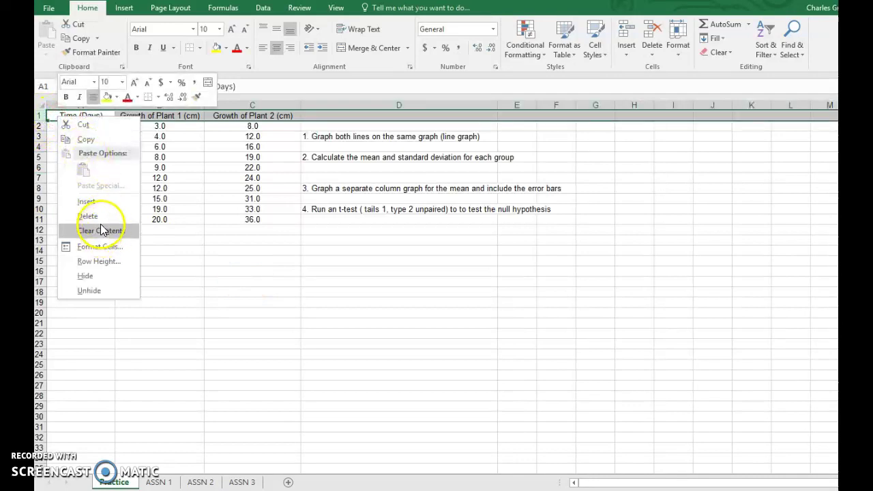
pyautogui.press('Escape')
pyautogui.click(279, 302)
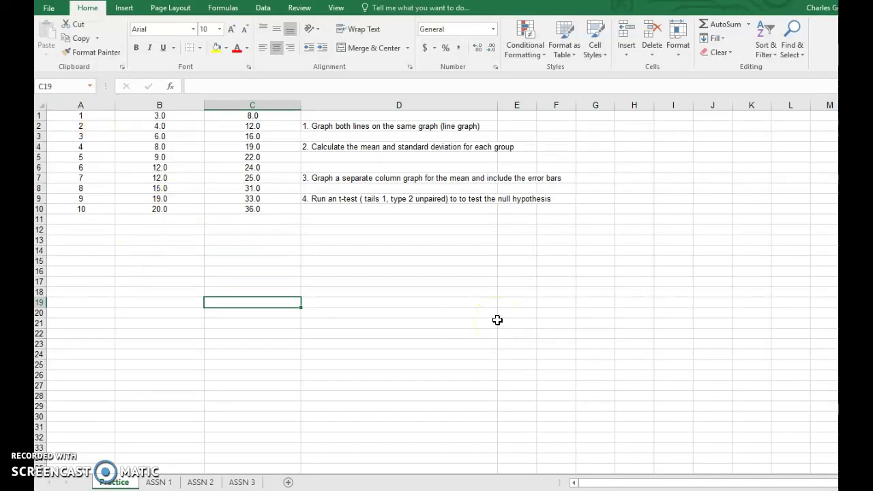
# Step: Insert a blank row above the first data row
pyautogui.click(40, 115)
pyautogui.rightClick(60, 115)
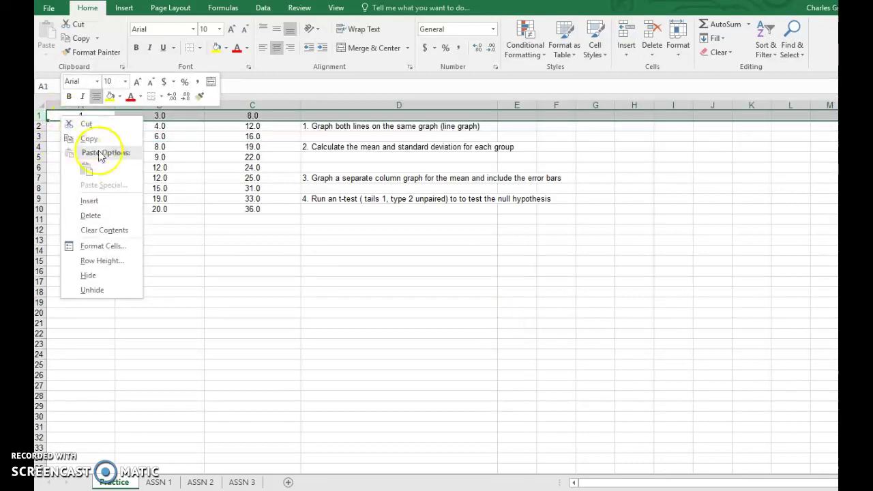
pyautogui.click(94, 200)
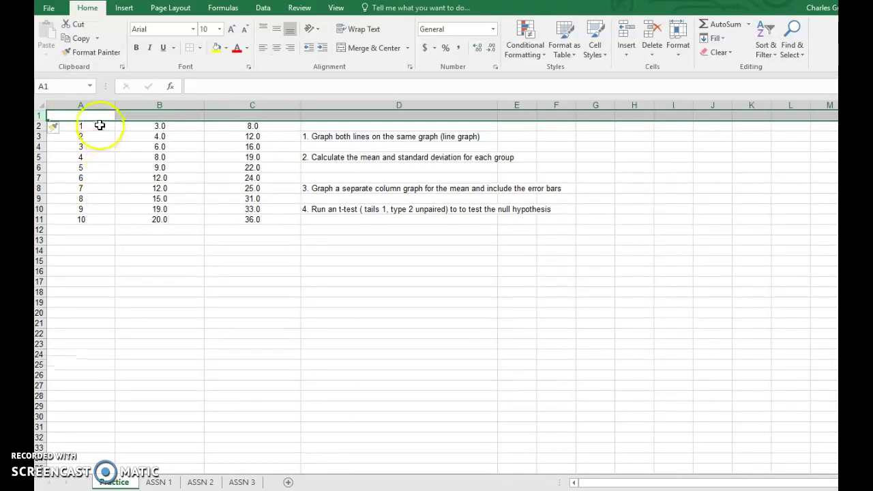
pyautogui.click(459, 348)
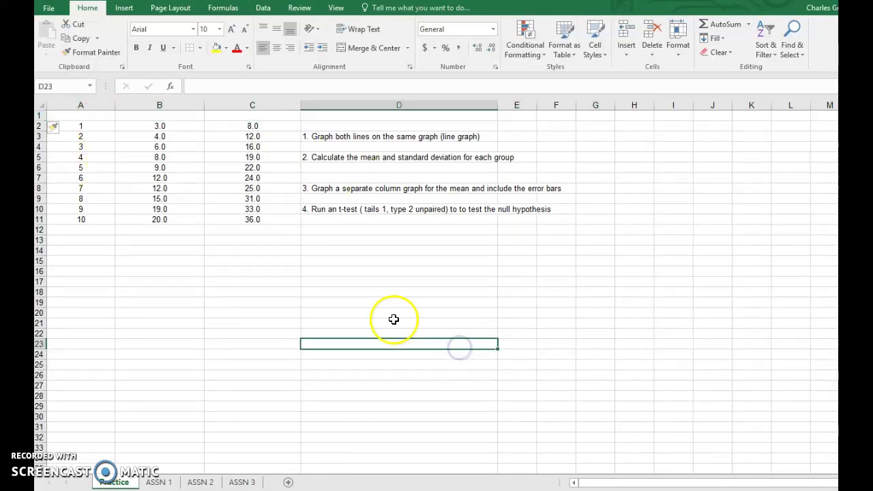
# Step: Enter the column headings "Time (days", "Plant 1" and "Plant 2" in cells A1, B1 and C1
pyautogui.click(80, 116)
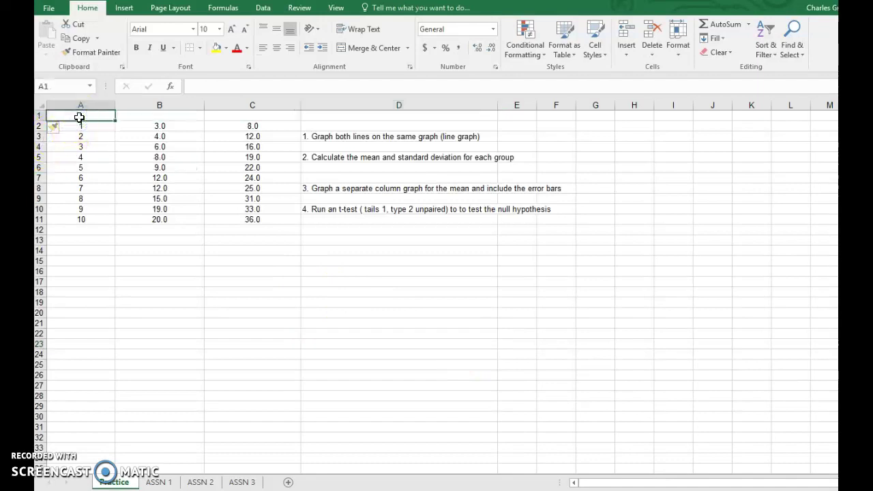
pyautogui.write('Time (days')
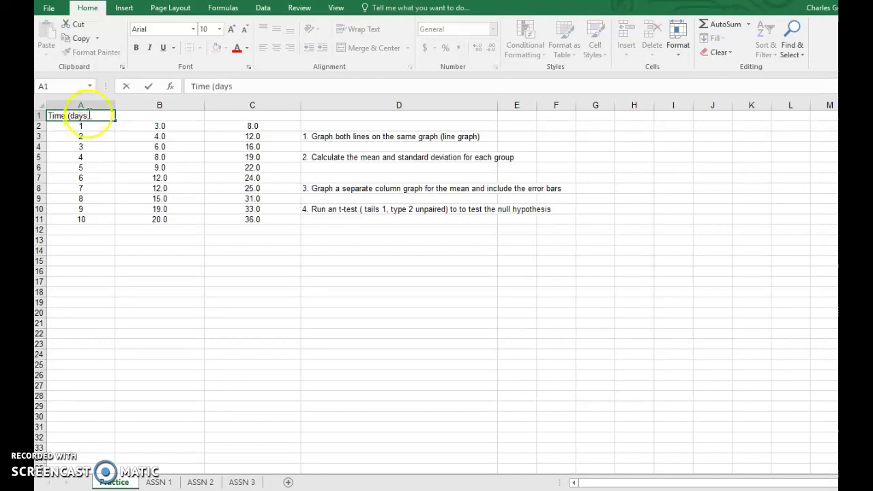
pyautogui.click(151, 117)
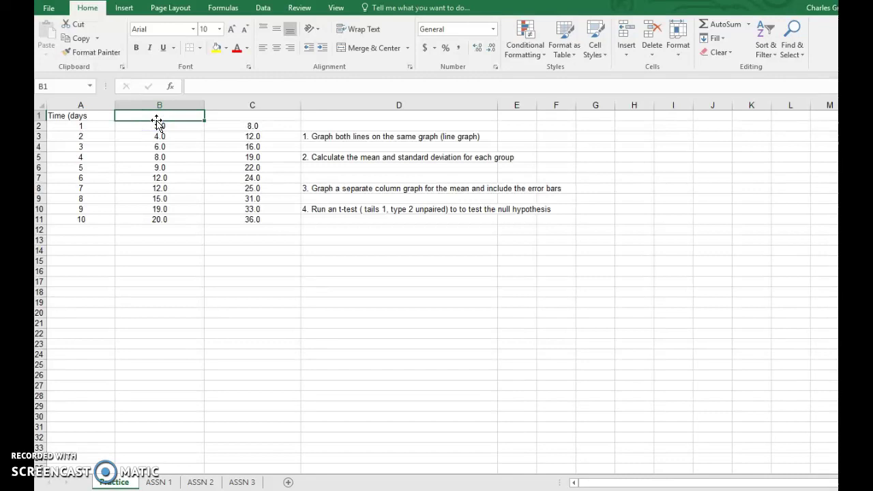
pyautogui.write('Plant 1')
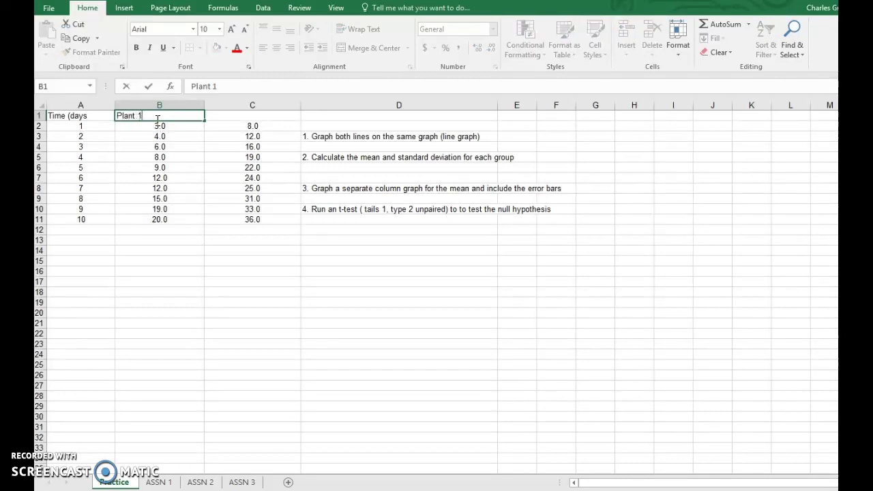
pyautogui.click(266, 116)
pyautogui.write('Plant 2')
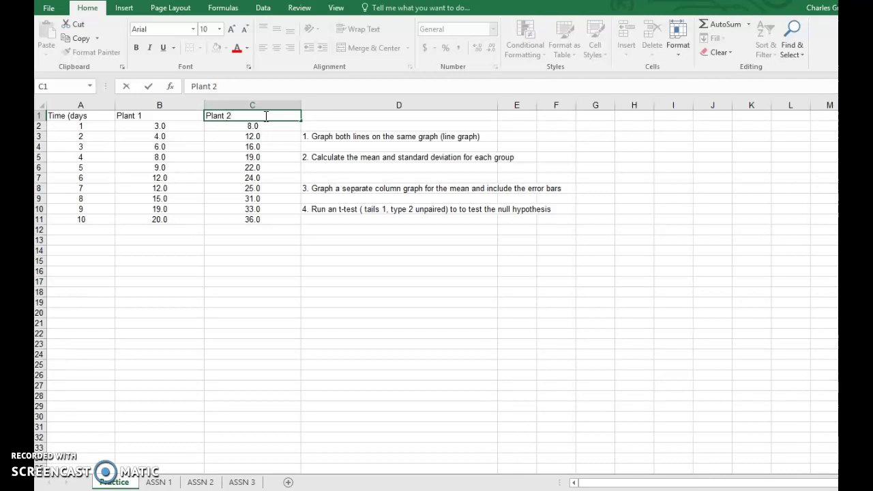
pyautogui.click(288, 269)
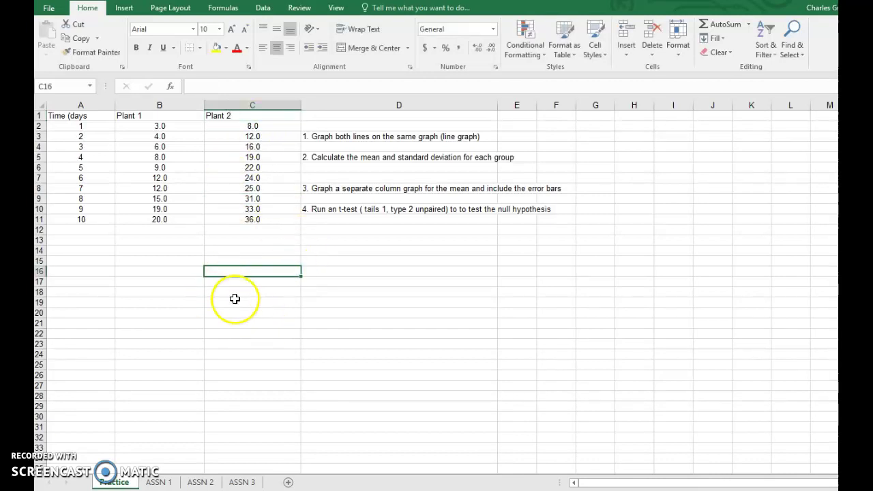
# Step: Left-align the Plant 1 values in B2:B11
pyautogui.moveTo(160, 125); pyautogui.dragTo(142, 223)
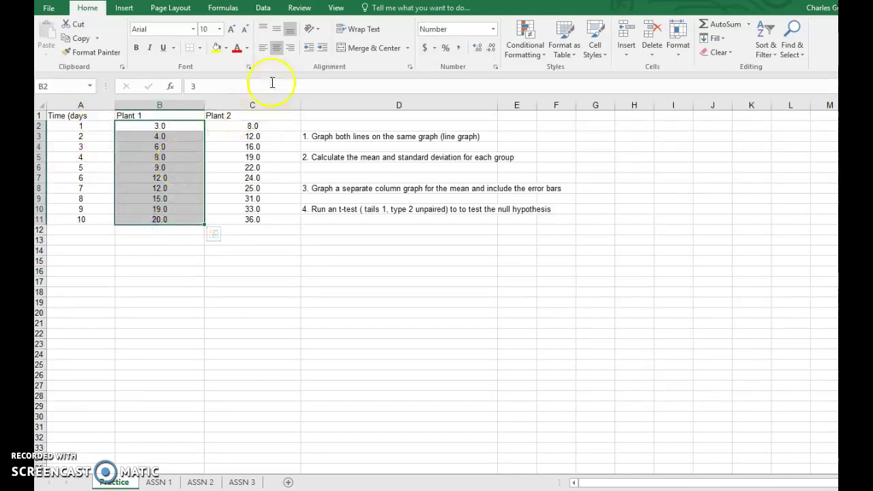
pyautogui.click(263, 48)
pyautogui.click(254, 342)
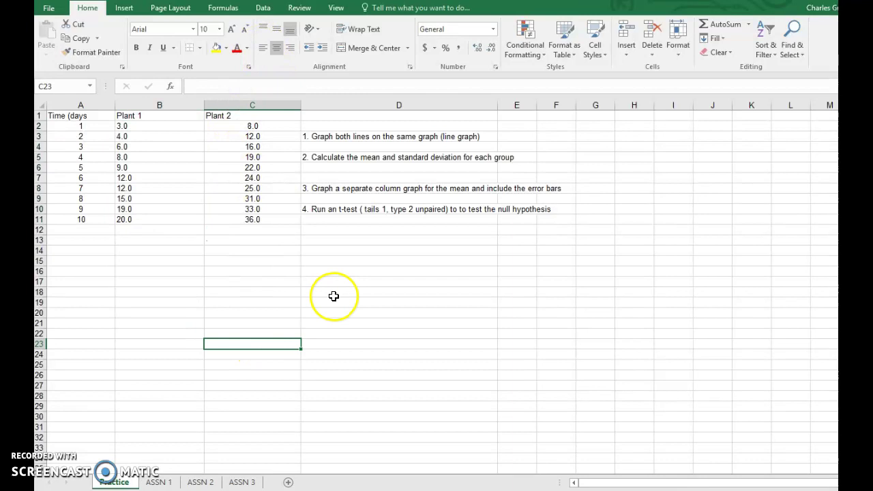
# Step: Center the headings and values horizontally across the whole table, A1:C11
pyautogui.moveTo(66, 117); pyautogui.dragTo(225, 216)
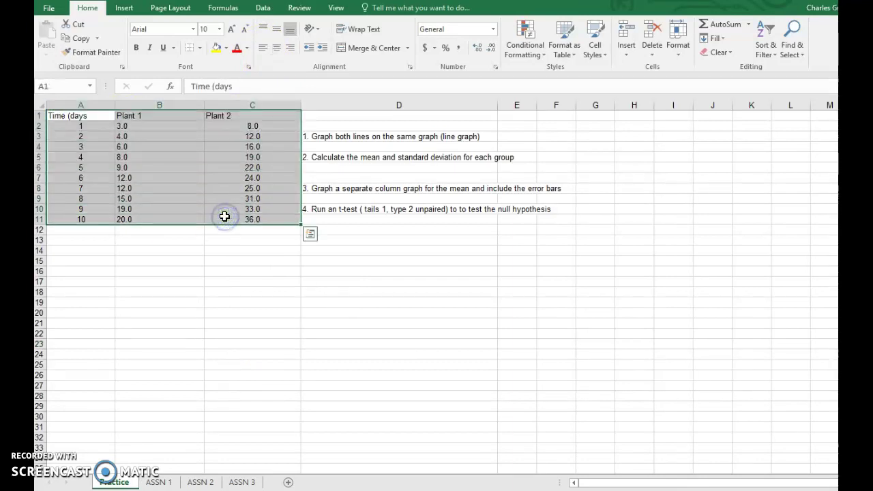
pyautogui.click(276, 49)
pyautogui.click(251, 291)
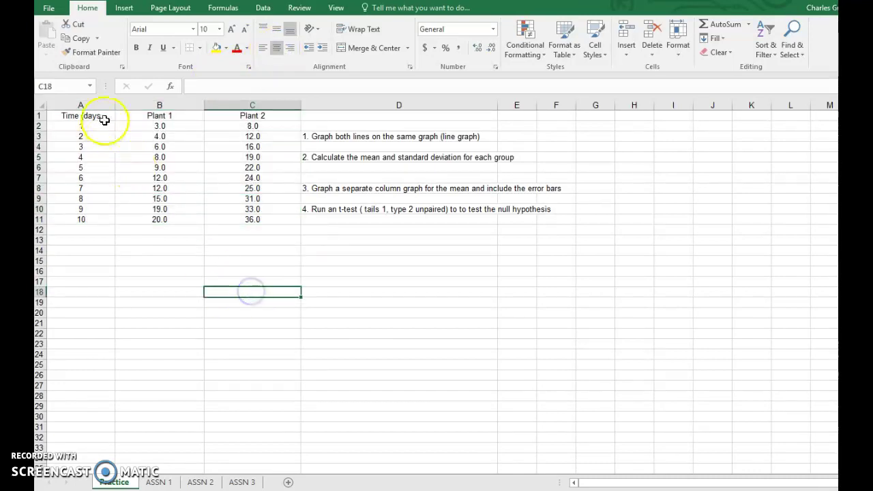
# Step: Complete the heading in A1 with the closing parenthesis so it reads "Time (days)"
pyautogui.click(79, 114)
pyautogui.click(238, 87)
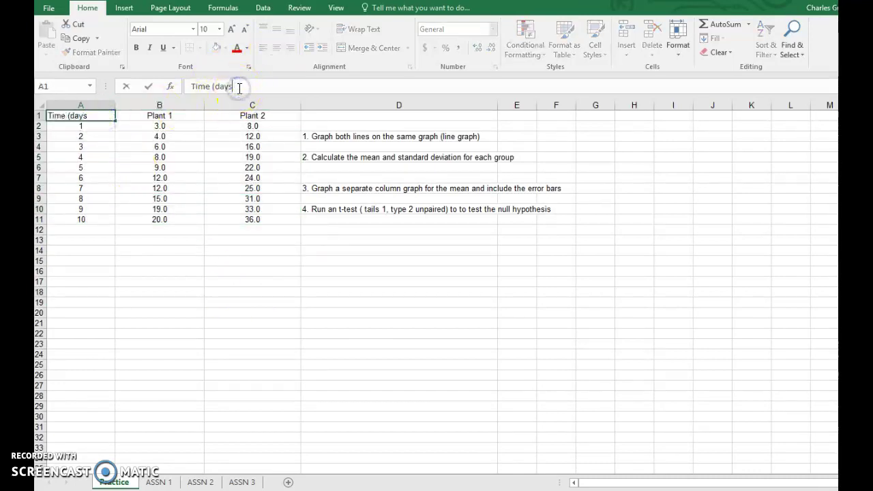
pyautogui.click(243, 264)
pyautogui.click(232, 270)
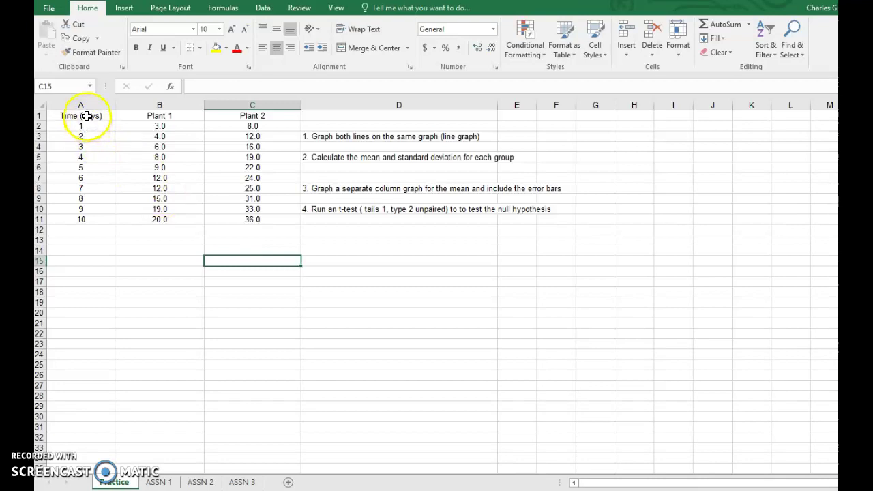
# Step: Apply Thick Outside Borders around the whole table, A1:C11
pyautogui.moveTo(86, 116); pyautogui.dragTo(236, 222)
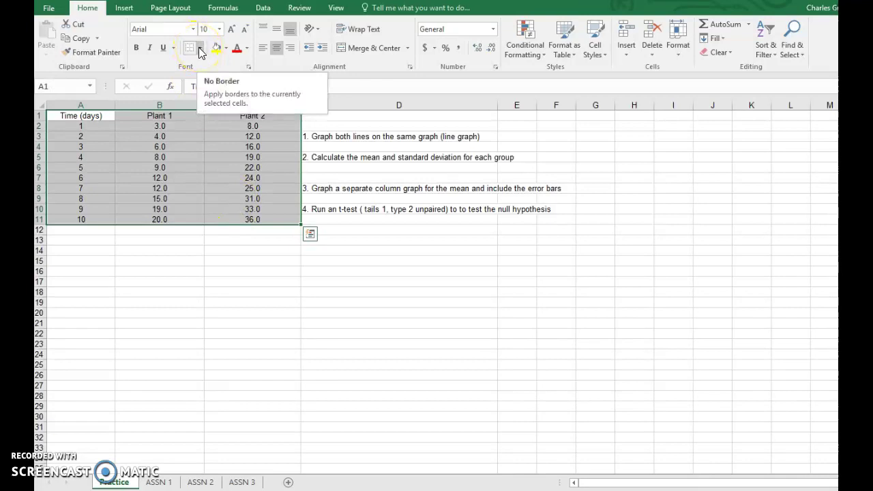
pyautogui.click(199, 47)
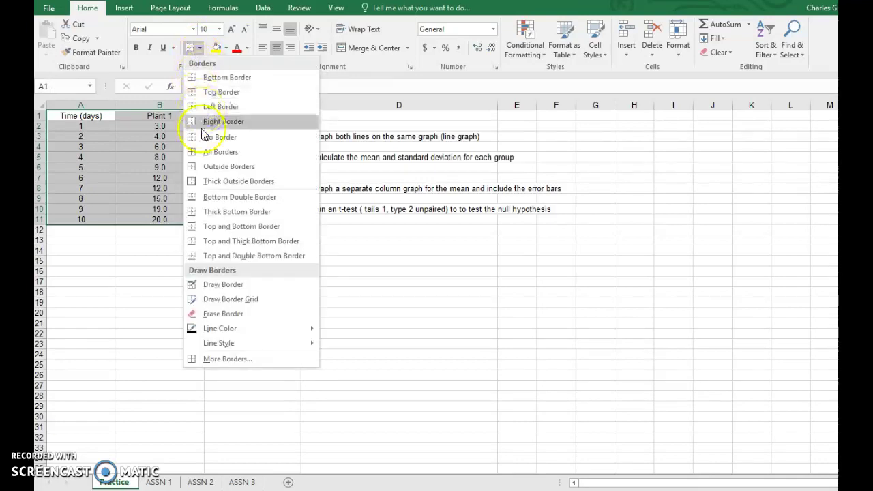
pyautogui.click(215, 183)
pyautogui.click(210, 273)
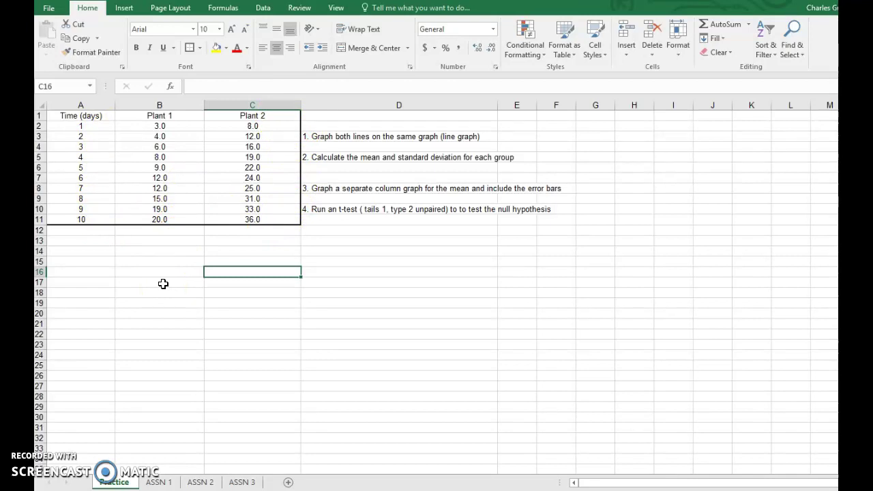
# Step: Apply thick outside borders individually to the three heading cells A1, B1 and C1
pyautogui.click(87, 117)
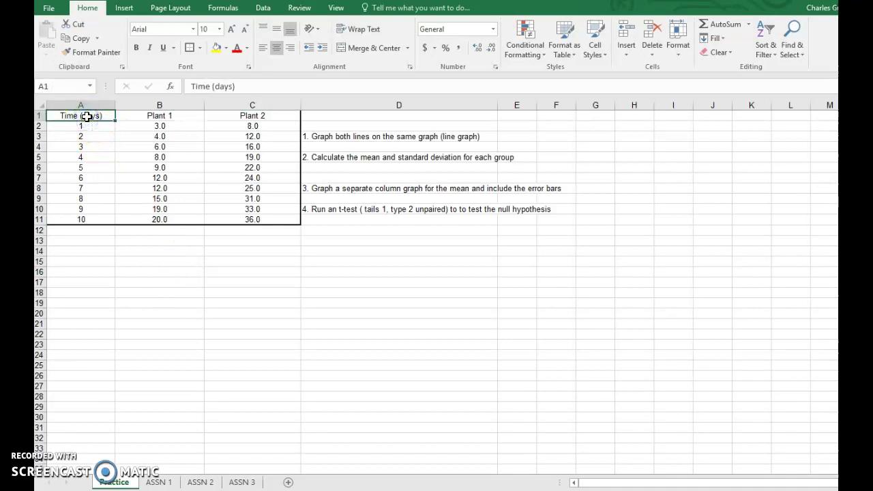
pyautogui.click(190, 49)
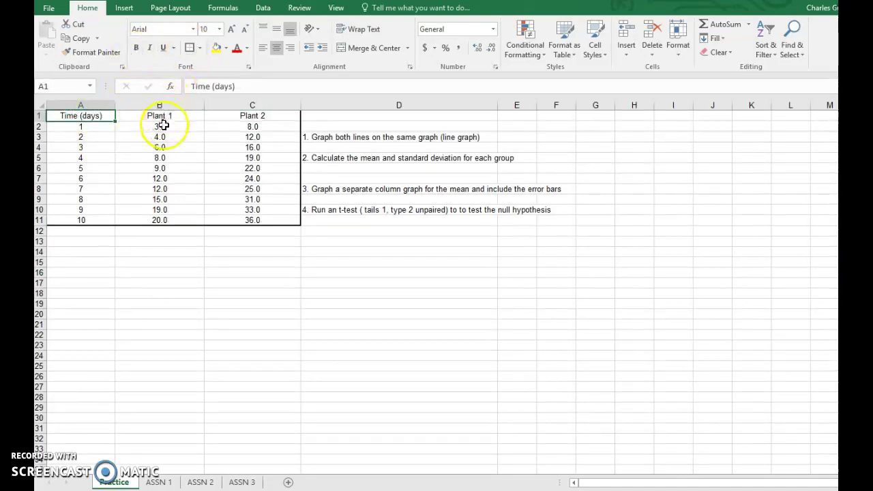
pyautogui.click(162, 116)
pyautogui.click(188, 47)
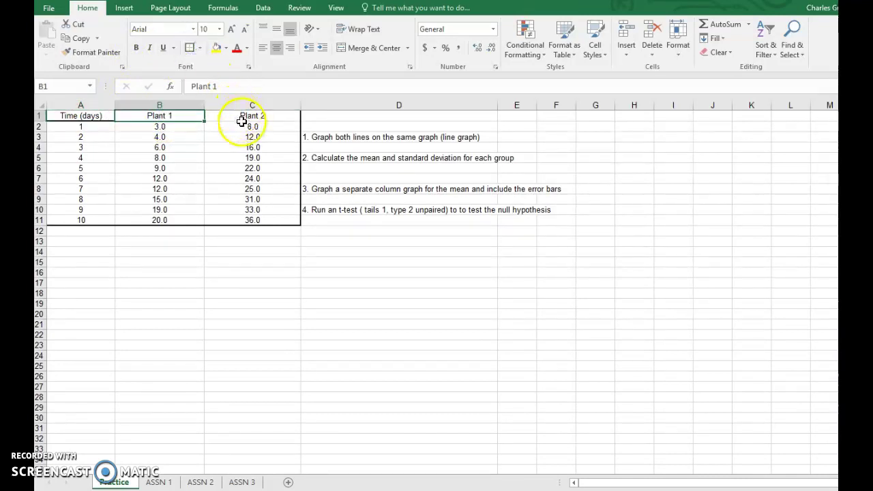
pyautogui.click(242, 119)
pyautogui.click(190, 47)
pyautogui.click(284, 273)
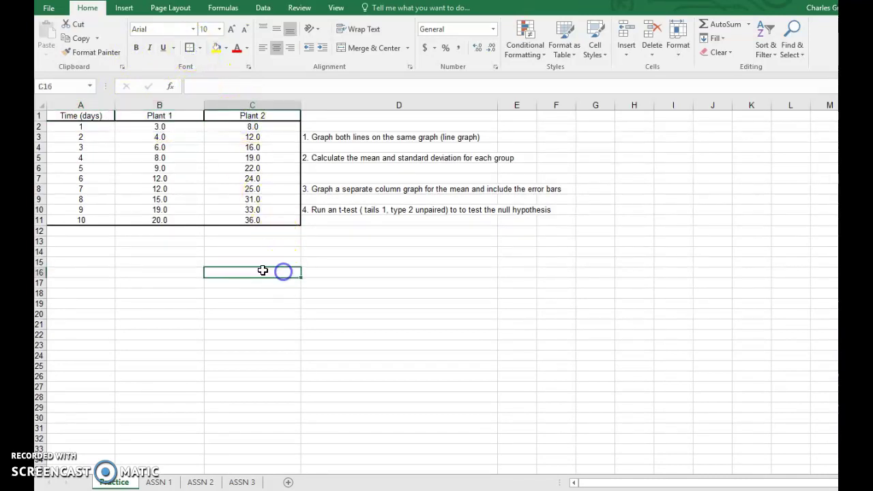
pyautogui.click(376, 330)
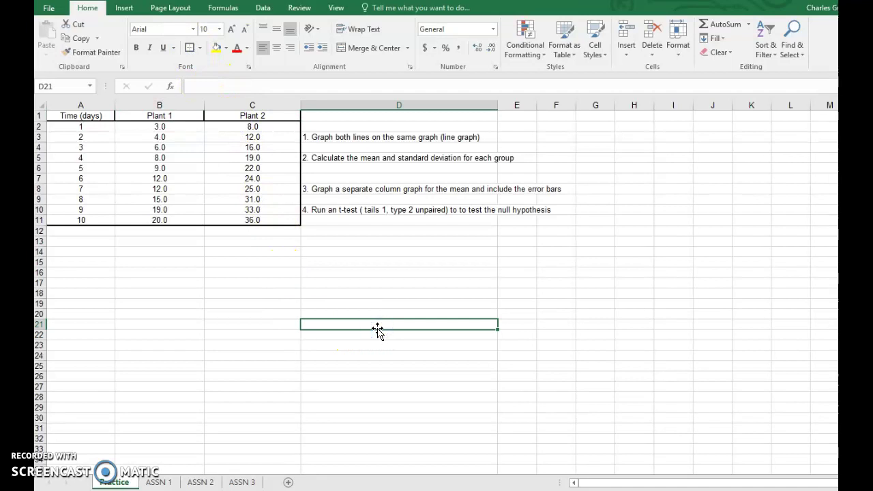
pyautogui.click(262, 315)
# Step: Separate the data columns with thick outside borders around the Time values in A2:A11 and the Plant 1 values in B2:B11
pyautogui.click(91, 127)
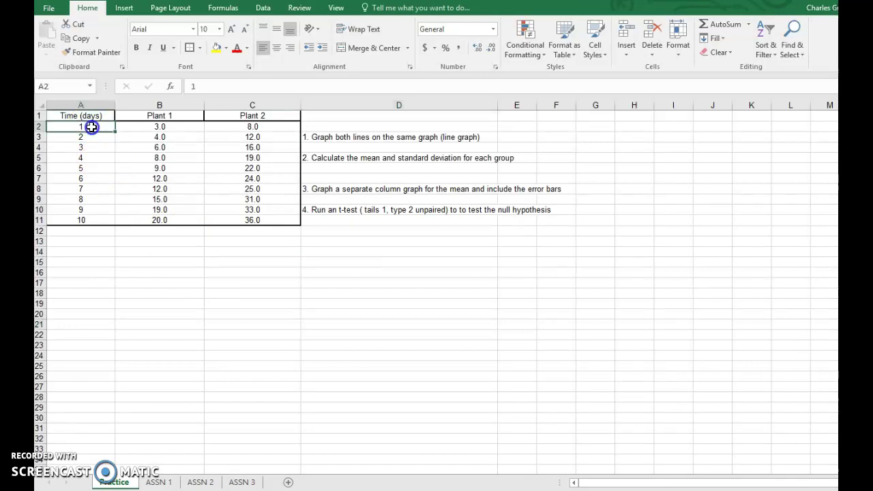
pyautogui.moveTo(91, 127); pyautogui.dragTo(93, 220)
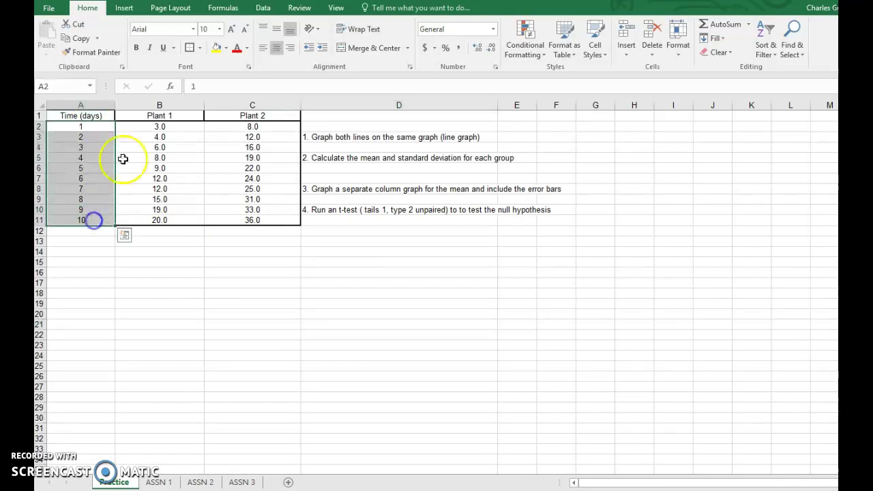
pyautogui.moveTo(170, 127); pyautogui.dragTo(169, 218)
pyautogui.click(190, 47)
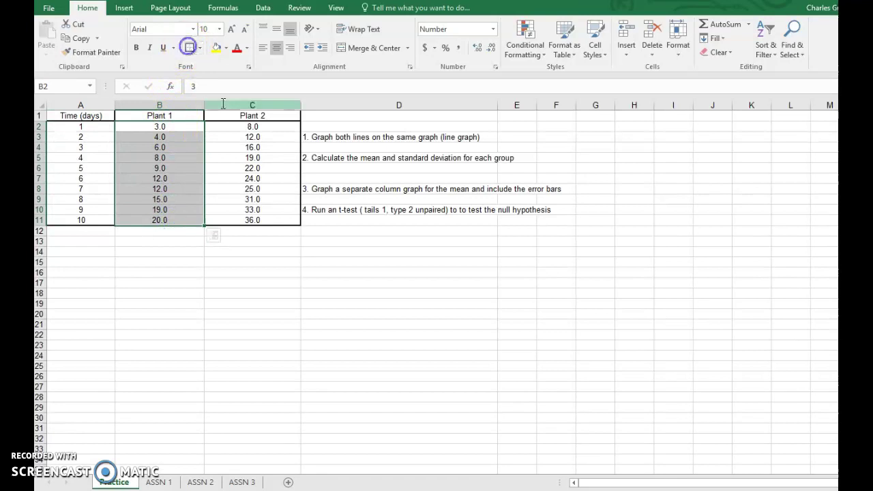
pyautogui.click(311, 314)
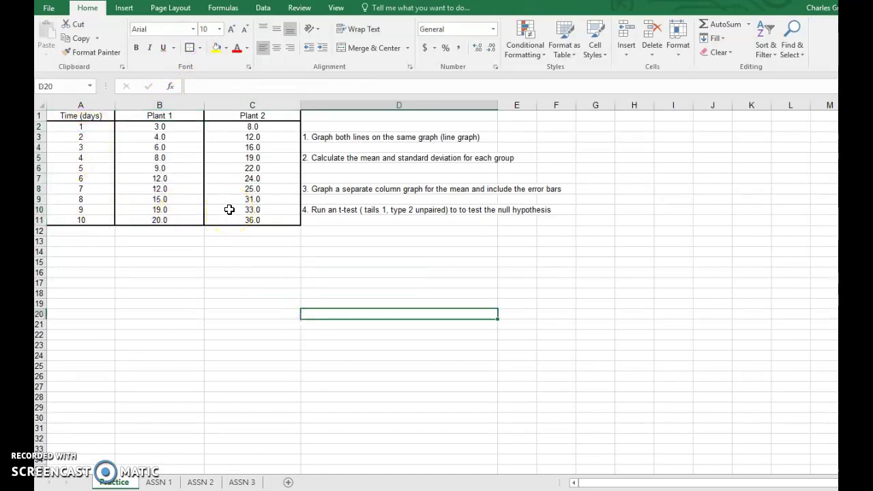
# Step: Apply All Borders to the data cells A2:C11
pyautogui.moveTo(64, 127); pyautogui.dragTo(228, 220)
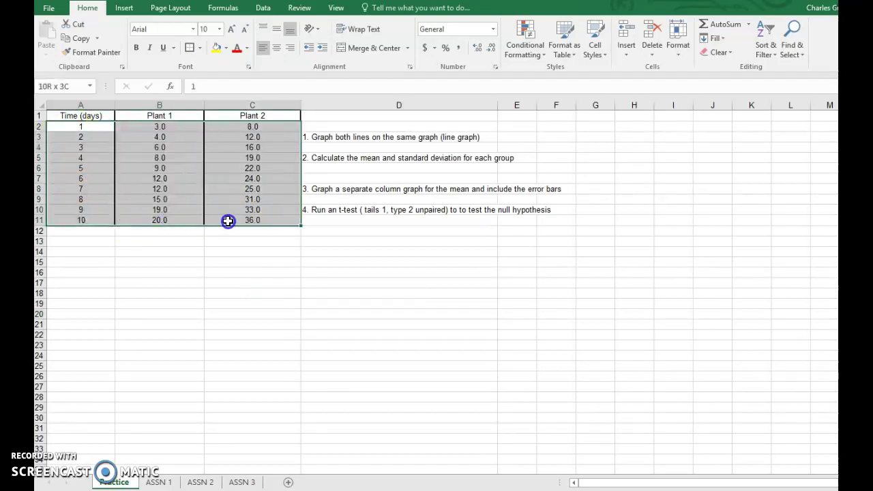
pyautogui.click(200, 47)
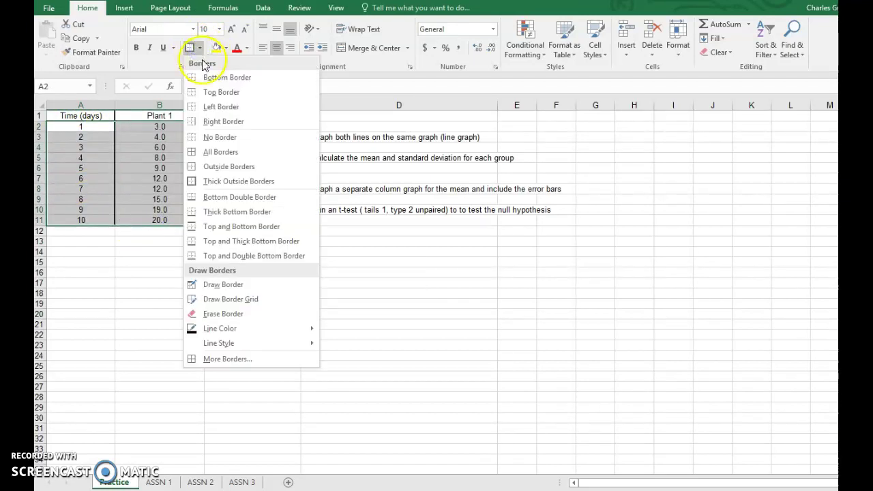
pyautogui.click(214, 151)
pyautogui.click(196, 256)
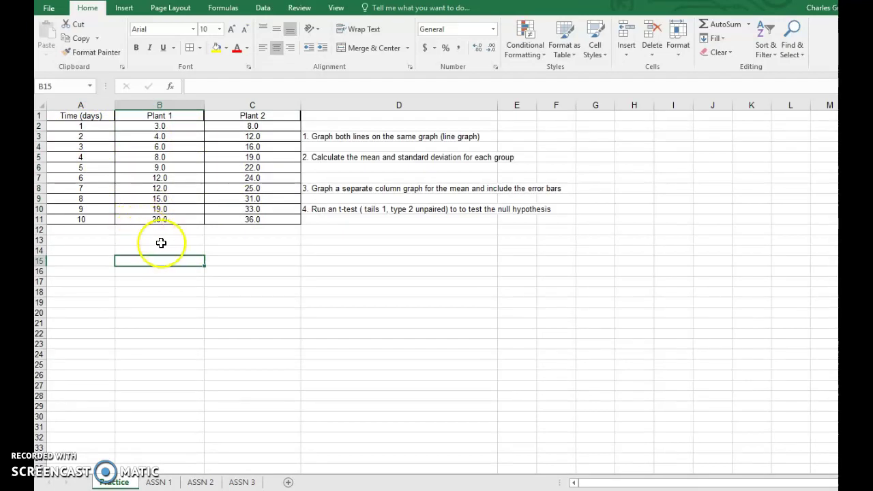
# Step: Try Outside Borders on the Time values in A2:A11 and Thick Outside Borders on the Plant 1 values in B2:B11
pyautogui.moveTo(82, 126); pyautogui.dragTo(103, 214)
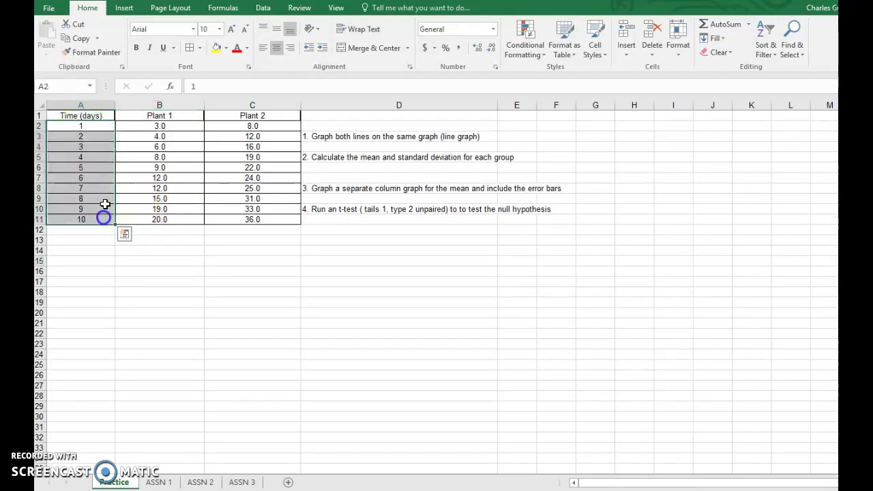
pyautogui.click(199, 48)
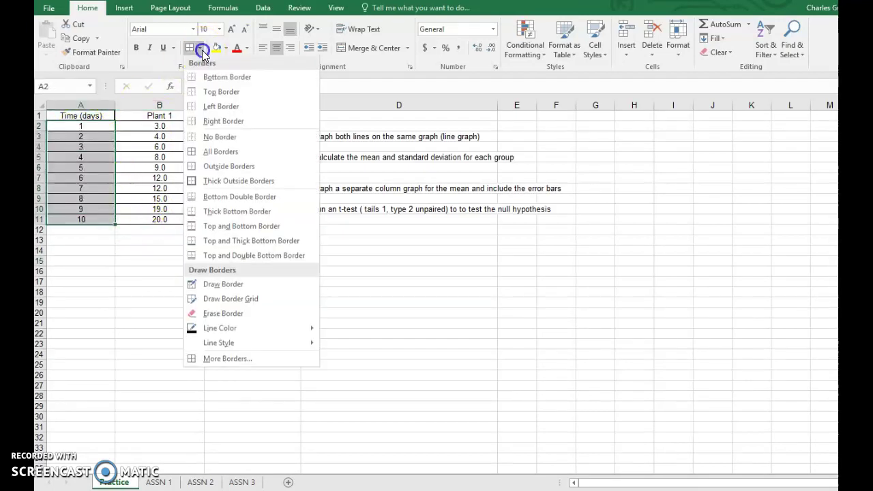
pyautogui.click(225, 167)
pyautogui.moveTo(179, 128); pyautogui.dragTo(181, 217)
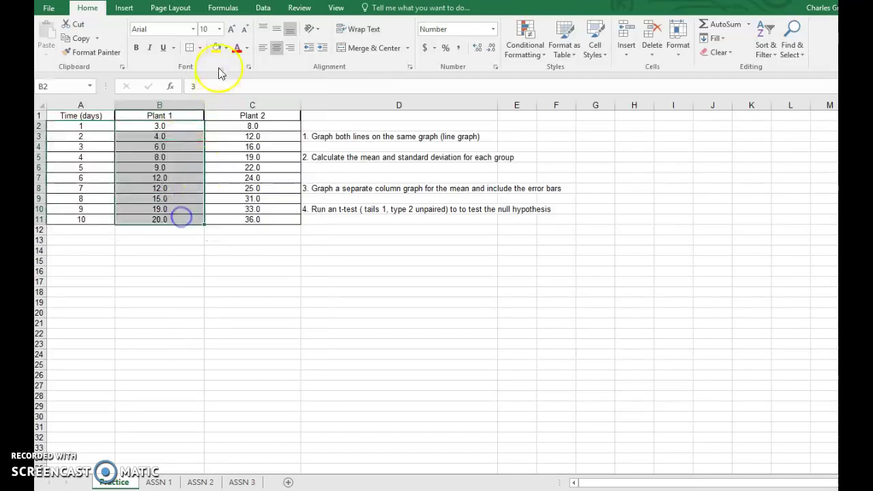
pyautogui.click(199, 48)
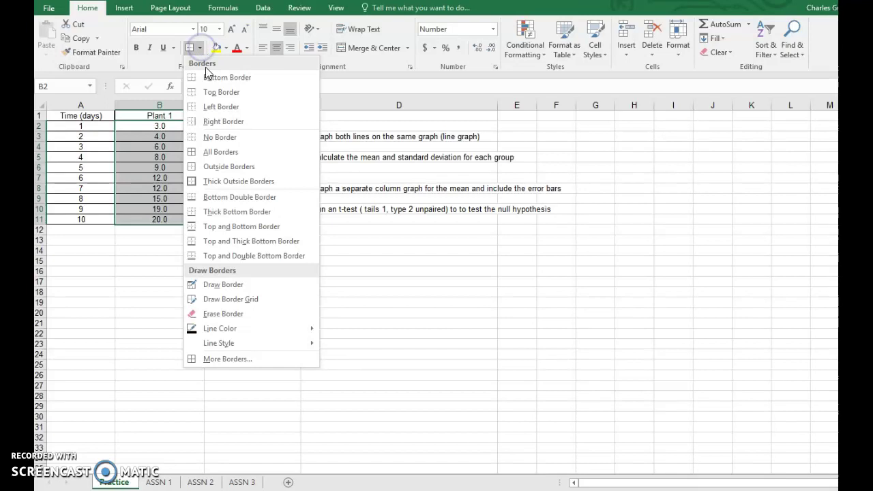
pyautogui.click(214, 180)
# Step: Clear every border from the data cells A2:C11 with No Border
pyautogui.moveTo(79, 126); pyautogui.dragTo(227, 220)
pyautogui.click(199, 47)
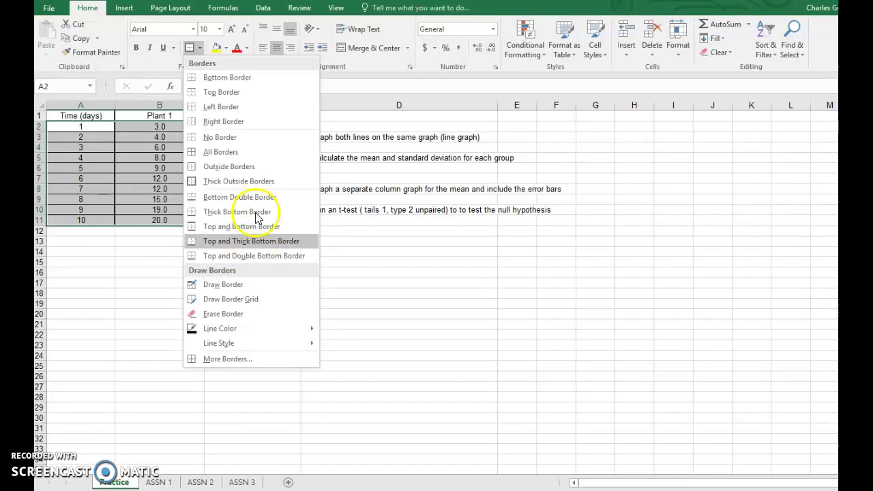
pyautogui.click(244, 138)
pyautogui.click(240, 278)
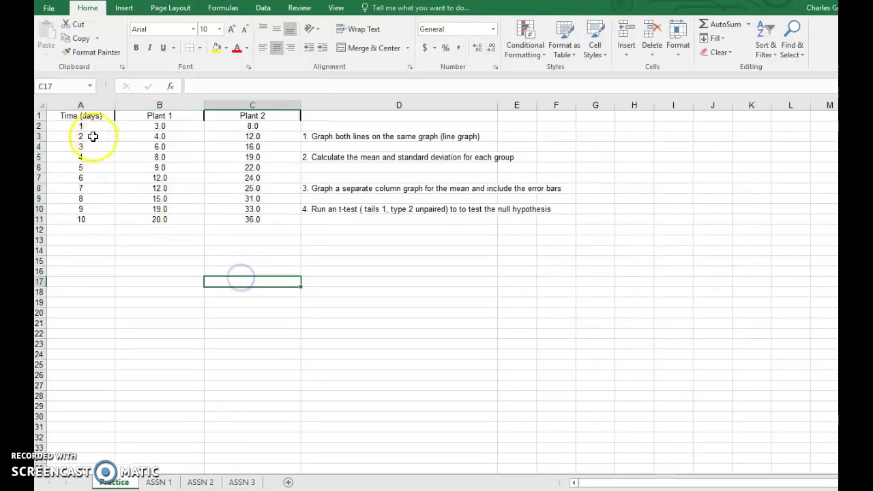
# Step: Reapply Thick Outside Borders individually to the heading cells Time (days), Plant 1 and Plant 2
pyautogui.click(72, 116)
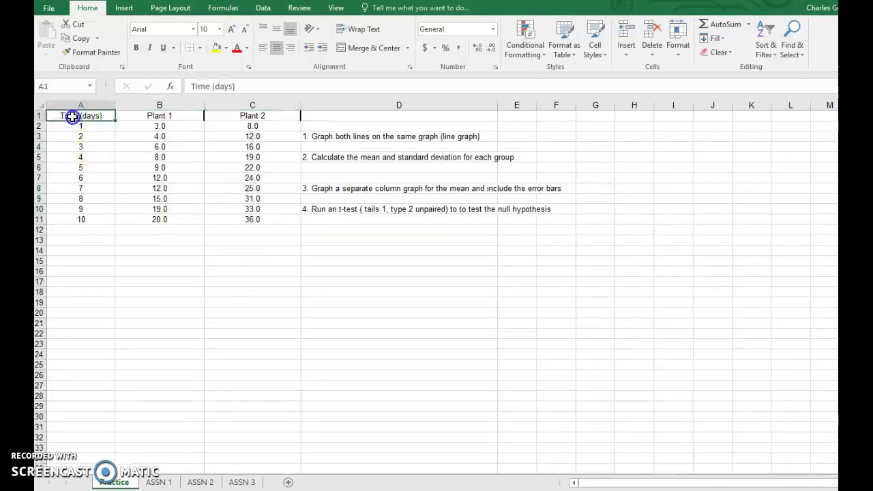
pyautogui.click(199, 48)
pyautogui.click(222, 183)
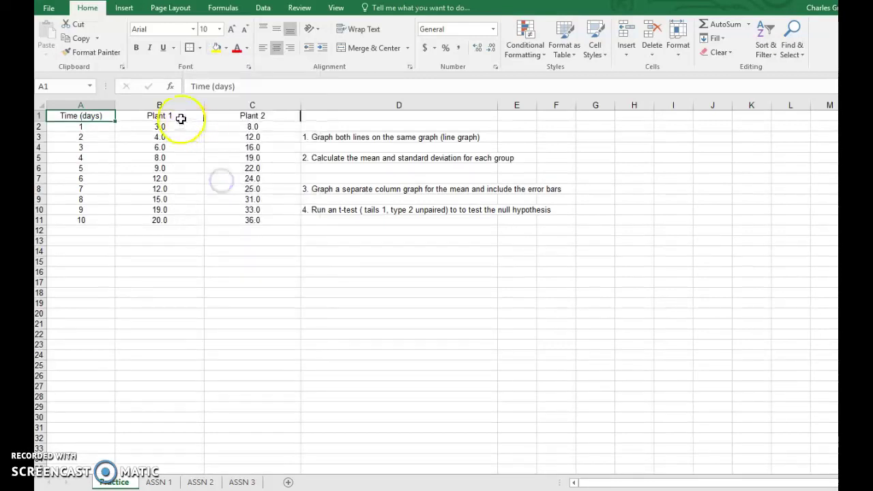
pyautogui.click(181, 119)
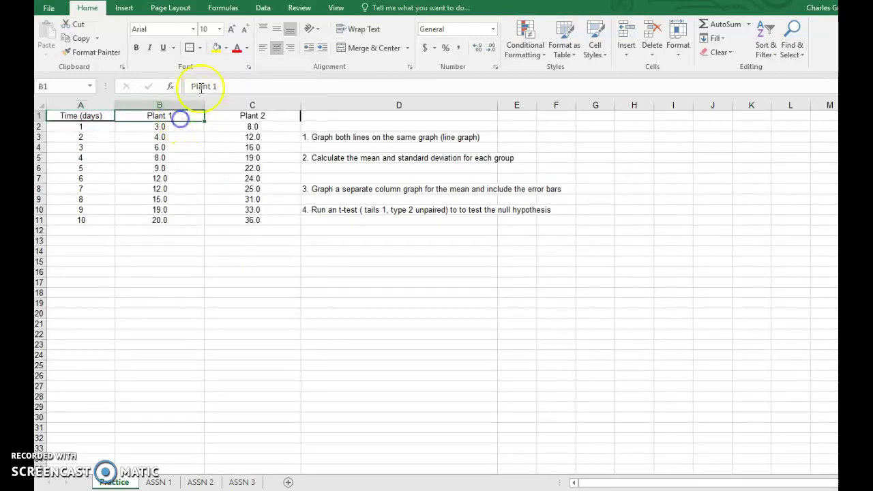
pyautogui.click(228, 119)
pyautogui.click(189, 49)
# Step: Apply Thick Outside Borders separately to the data columns A2:A11, B2:B11 and C2:C11
pyautogui.moveTo(85, 126); pyautogui.dragTo(101, 221)
pyautogui.click(189, 47)
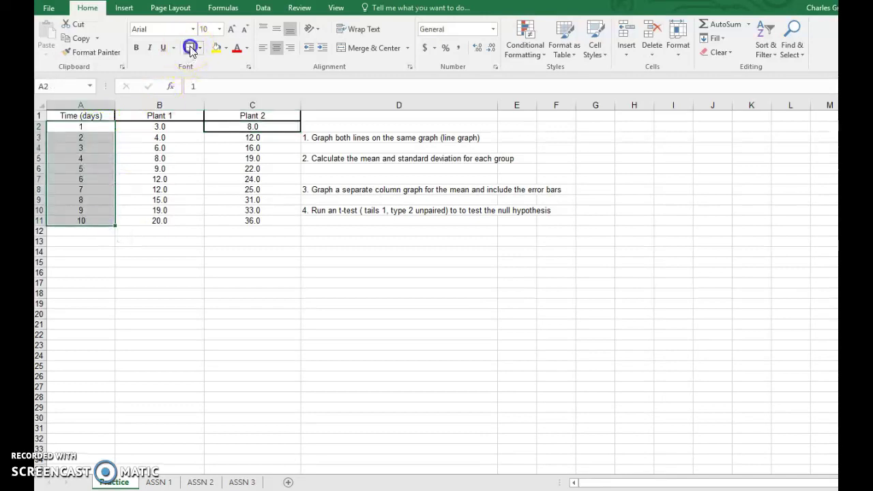
pyautogui.moveTo(180, 127); pyautogui.dragTo(184, 217)
pyautogui.click(189, 48)
pyautogui.click(259, 138)
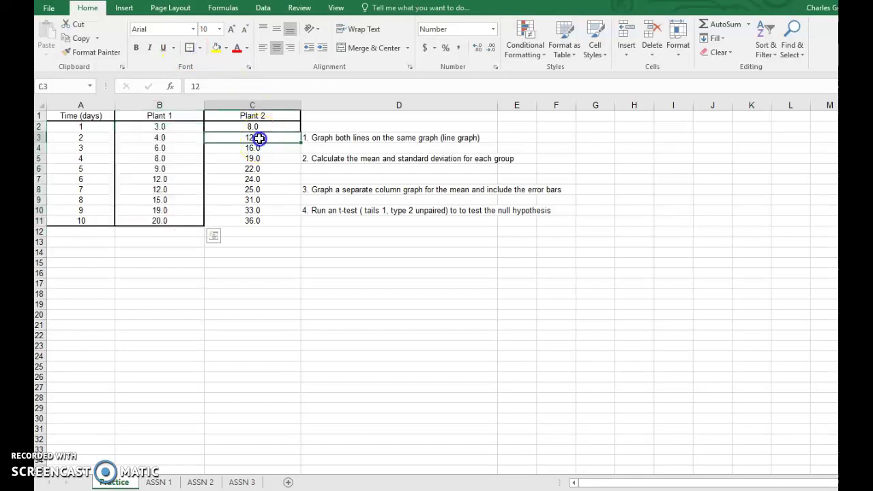
pyautogui.moveTo(259, 128); pyautogui.dragTo(257, 218)
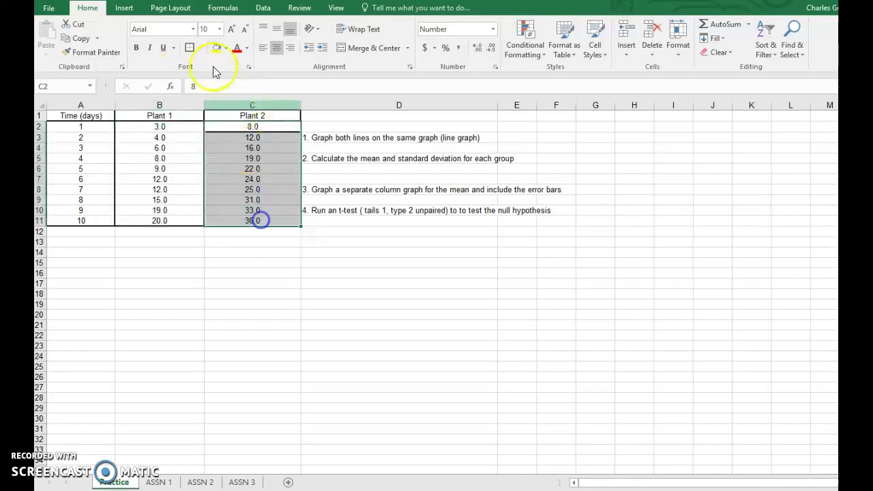
pyautogui.click(189, 48)
pyautogui.click(253, 271)
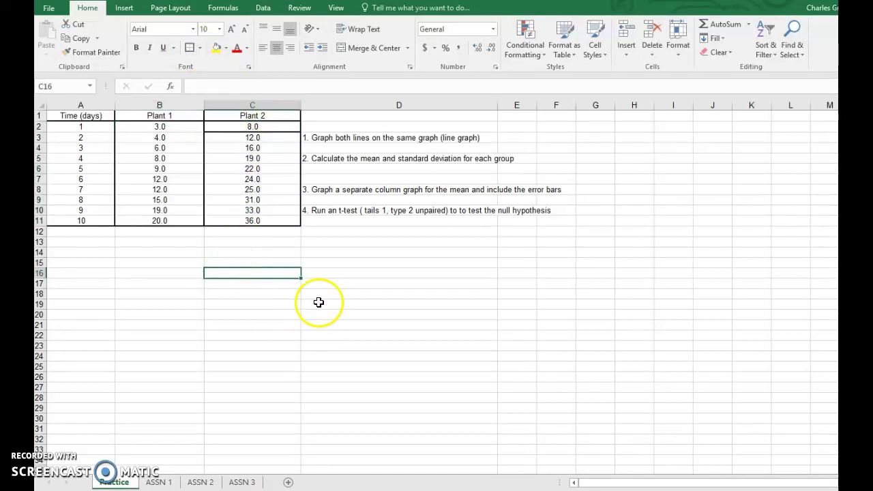
# Step: Remove the stray borders from cell C2 with No Border
pyautogui.click(228, 129)
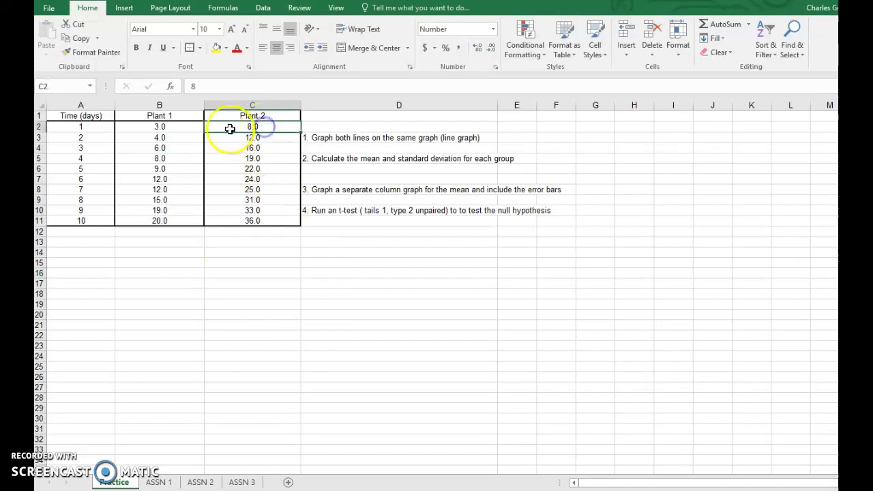
pyautogui.click(199, 48)
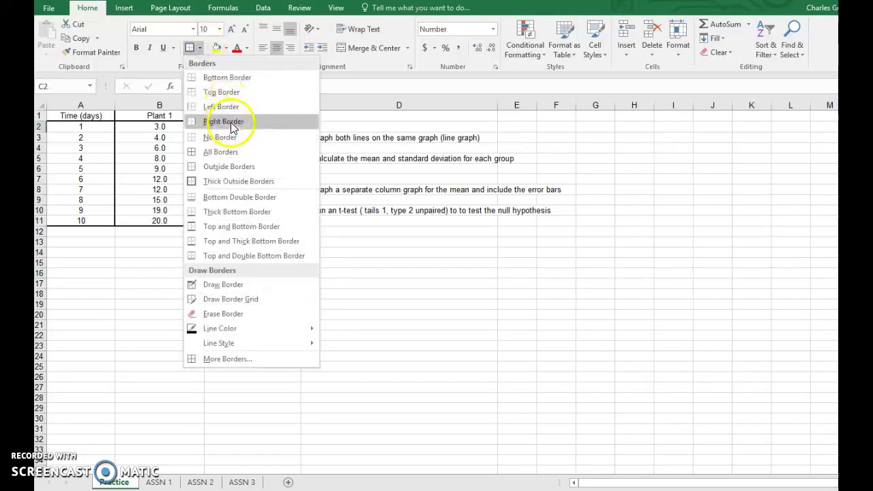
pyautogui.click(220, 137)
pyautogui.click(279, 269)
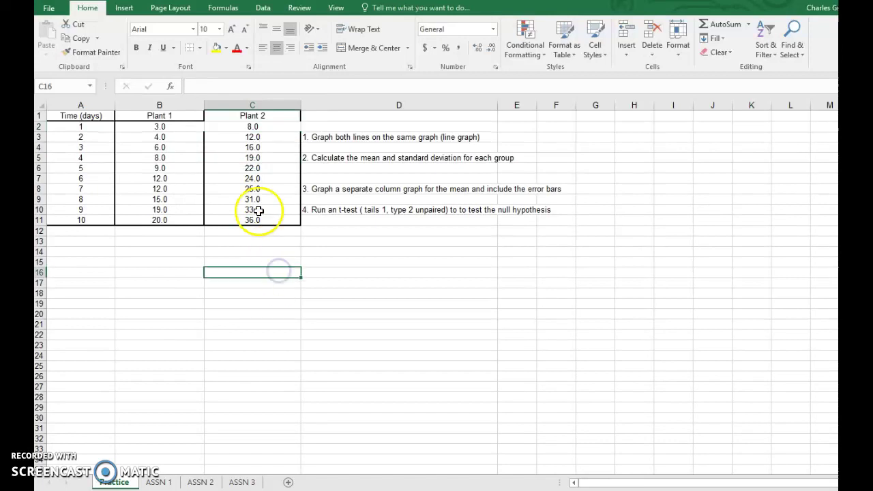
# Step: Restore Thick Outside Borders on the Plant 2 heading in C1 and around its values in C2:C11
pyautogui.click(231, 116)
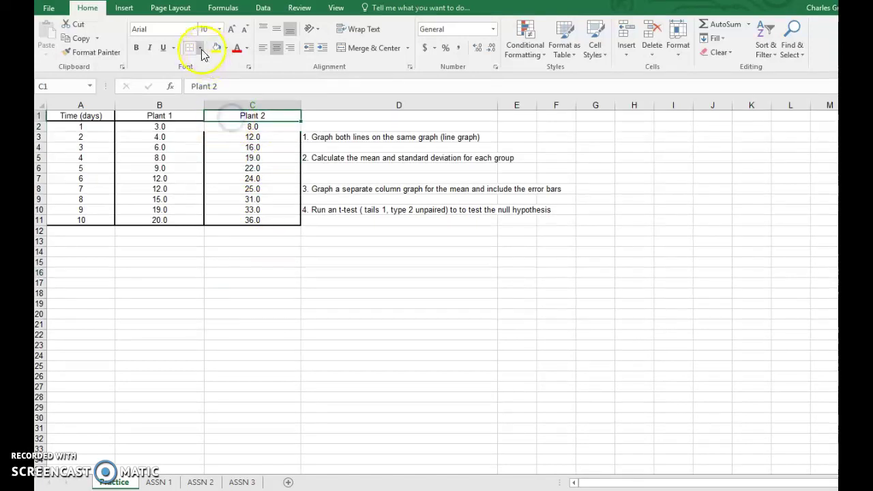
pyautogui.click(202, 51)
pyautogui.click(187, 178)
pyautogui.moveTo(231, 128); pyautogui.dragTo(232, 220)
pyautogui.click(191, 52)
pyautogui.click(268, 294)
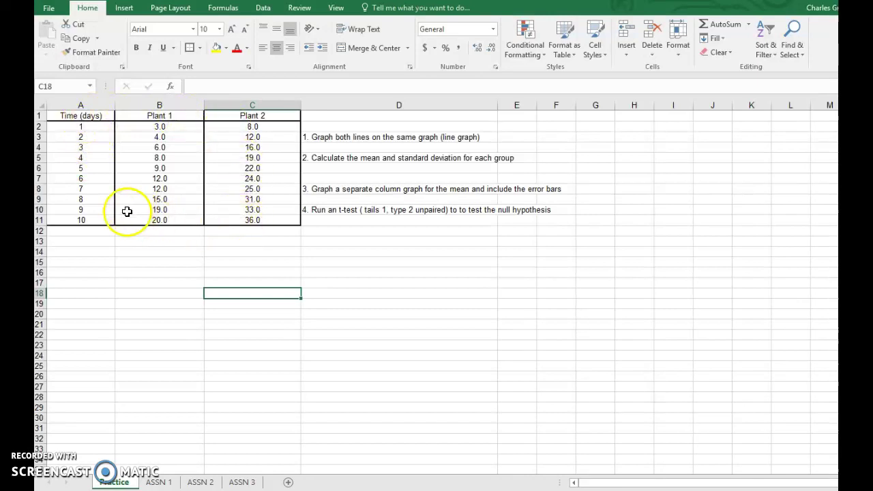
# Step: Add the unit to the headings in B1 and C1 so they read "Plant 1 (cm)" and "Plant 2 (cm)"
pyautogui.click(180, 118)
pyautogui.click(226, 86)
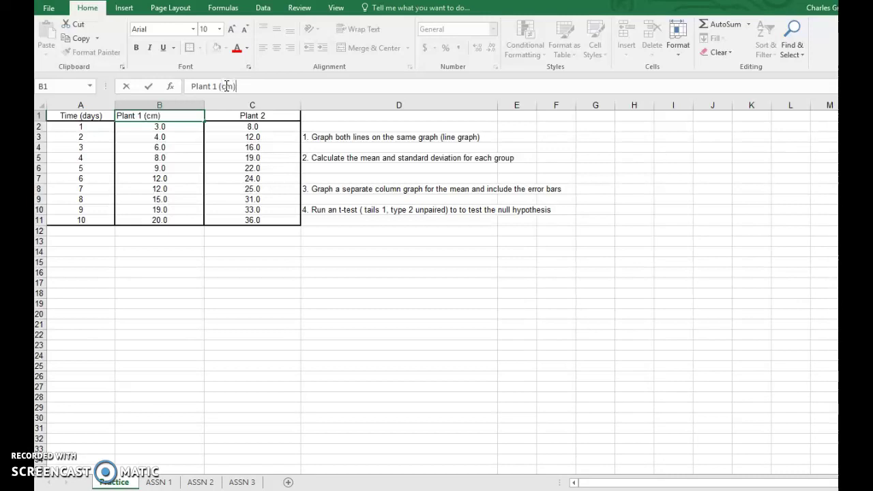
pyautogui.write('(cm)')
pyautogui.click(272, 117)
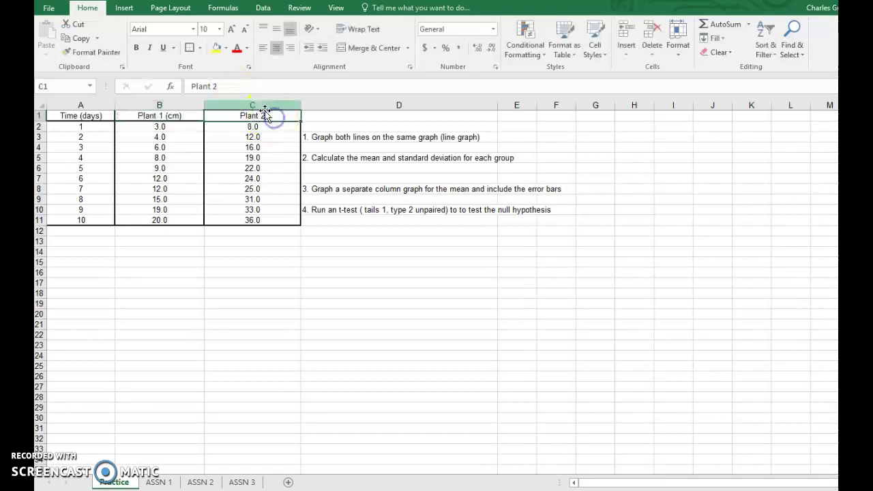
pyautogui.click(228, 87)
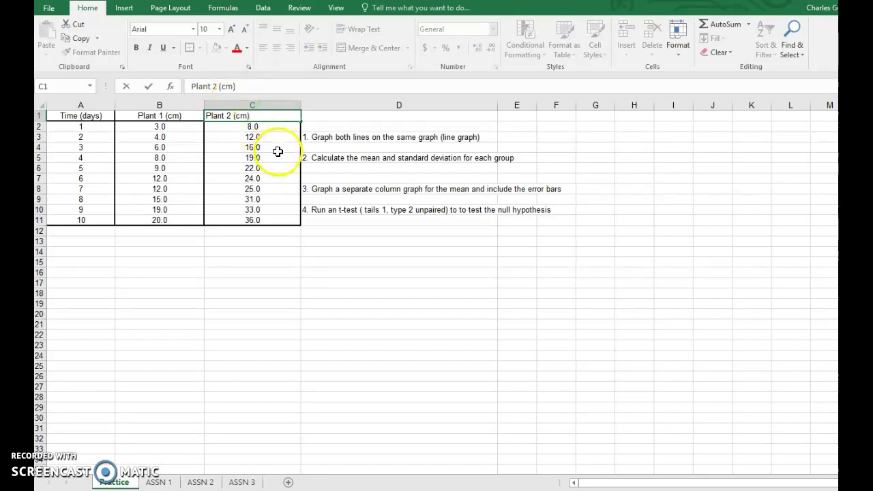
pyautogui.click(250, 242)
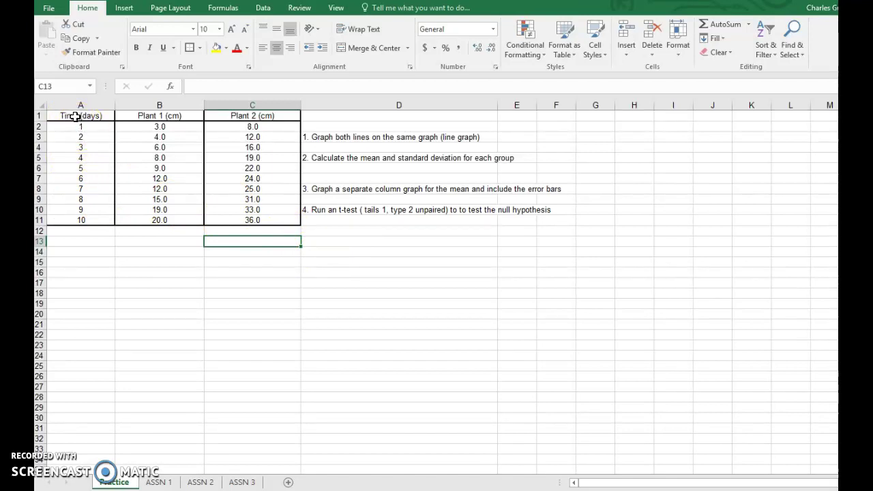
# Step: Copy the whole table A1:C11 and switch to the Word document
pyautogui.moveTo(75, 116); pyautogui.dragTo(225, 222)
pyautogui.rightClick(225, 175)
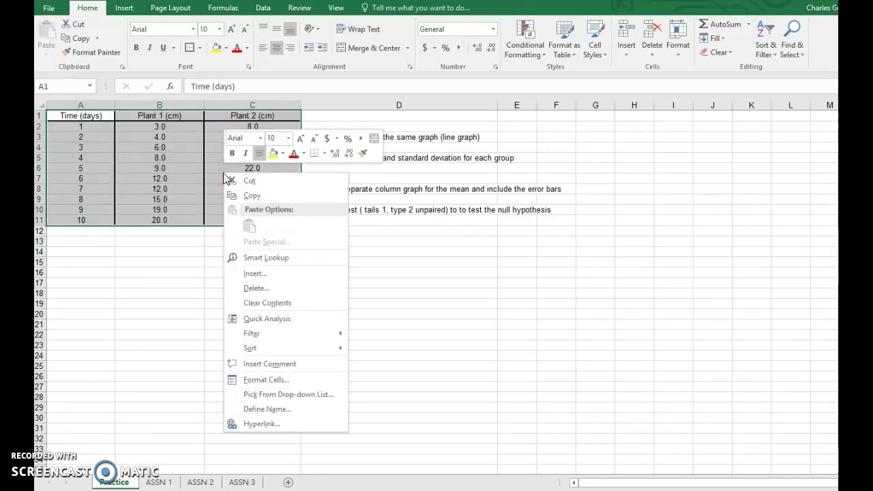
pyautogui.click(260, 195)
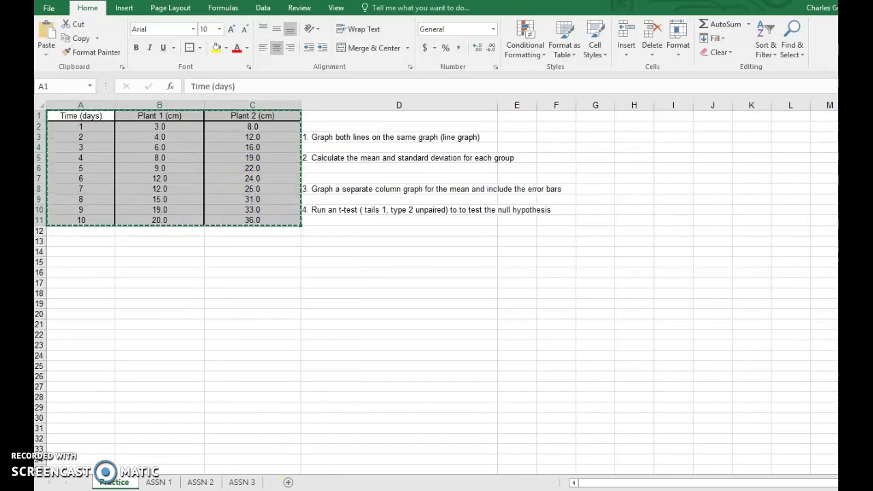
pyautogui.click(203, 447)
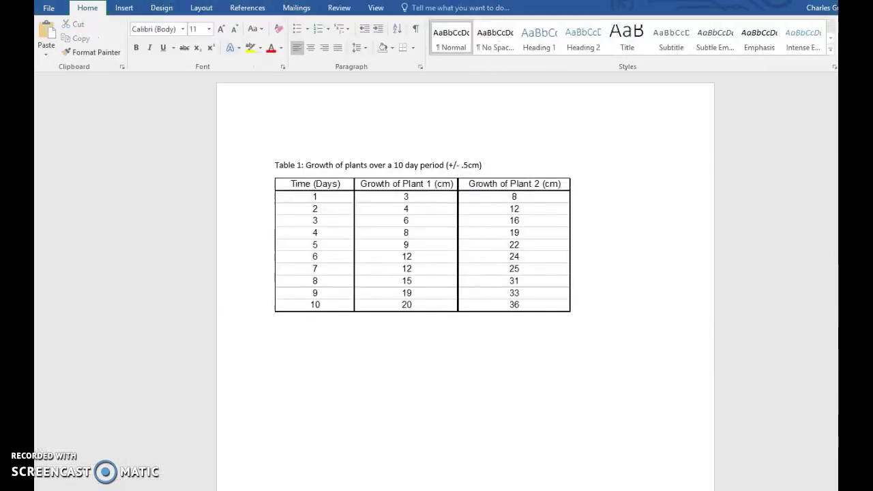
# Step: Delete the old growth table and its "Table 1" caption from the document
pyautogui.click(349, 275)
pyautogui.press('Delete')
pyautogui.moveTo(488, 165); pyautogui.dragTo(262, 168)
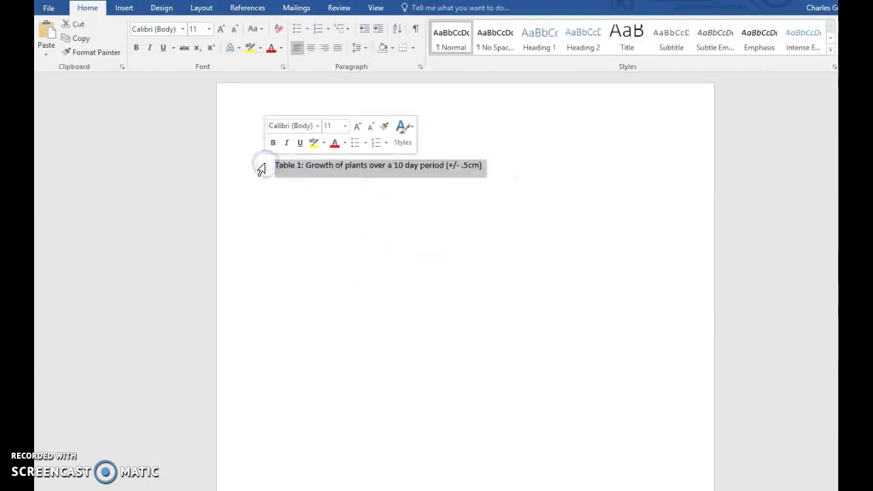
pyautogui.press('Delete')
# Step: Paste the copied table into the empty document as a picture
pyautogui.click(321, 189)
pyautogui.rightClick(330, 193)
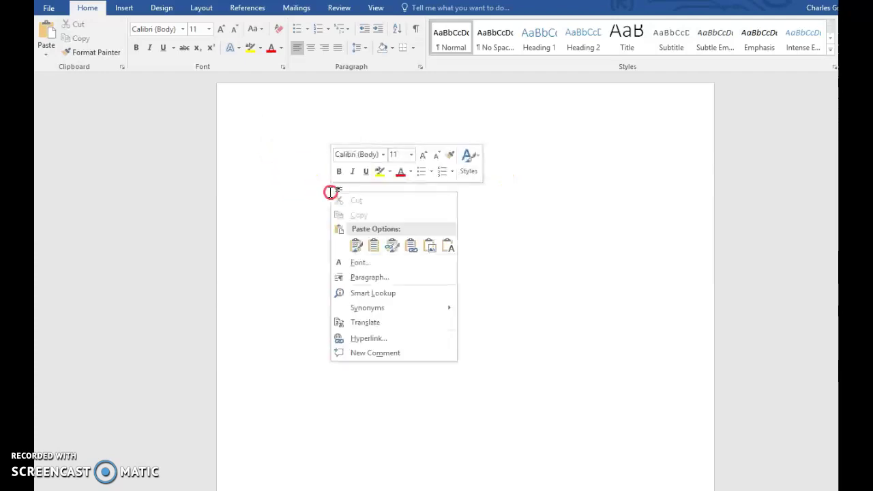
pyautogui.click(355, 246)
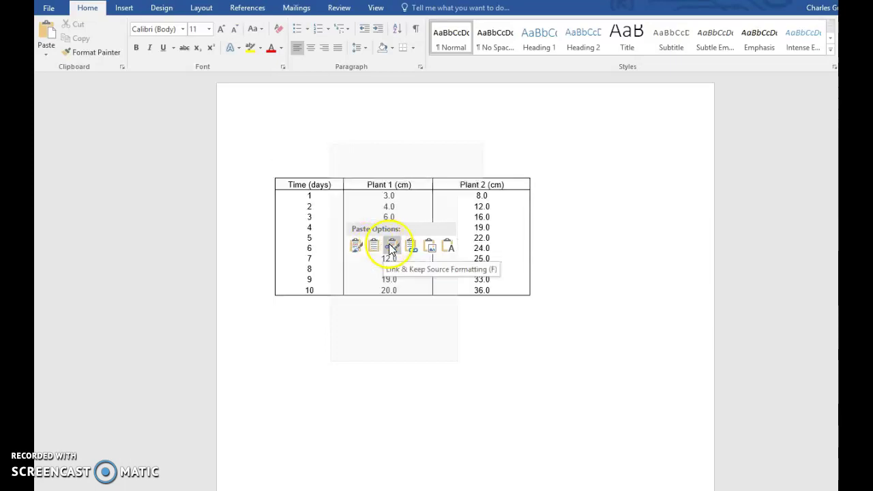
pyautogui.click(431, 246)
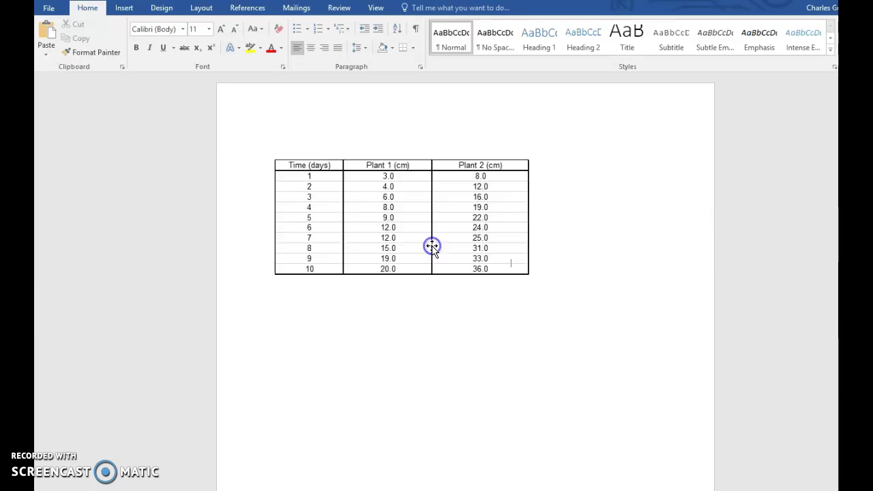
# Step: Enlarge the pasted table picture proportionally so it spans most of the page's text width
pyautogui.click(502, 256)
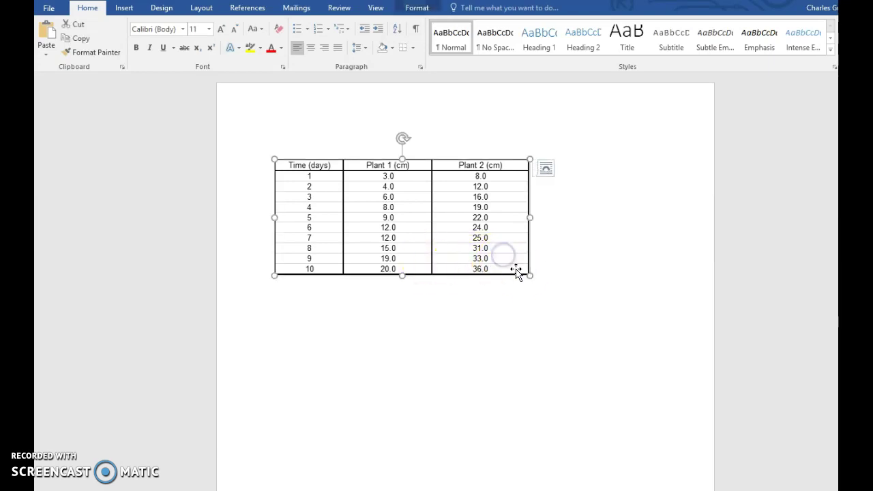
pyautogui.moveTo(526, 273); pyautogui.dragTo(557, 315)
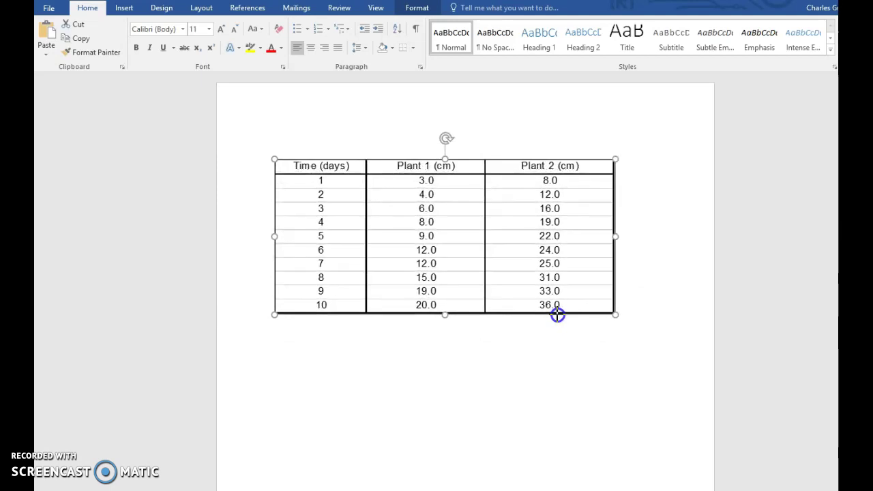
pyautogui.moveTo(447, 138)
pyautogui.mouseDown()
pyautogui.moveTo(470, 156)
pyautogui.moveTo(467, 167)
pyautogui.moveTo(446, 138)
pyautogui.mouseUp()
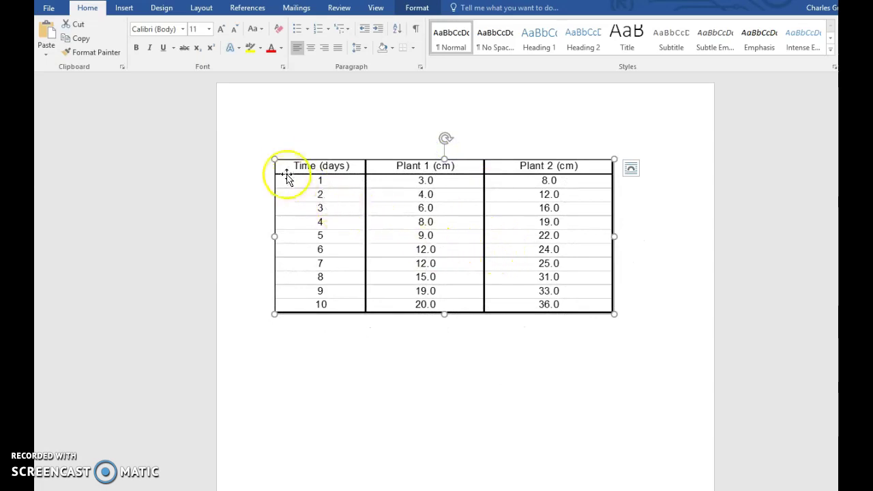
# Step: Shrink the table picture very slightly and set its text wrapping to In Front of Text
pyautogui.moveTo(274, 158)
pyautogui.mouseDown()
pyautogui.moveTo(296, 180)
pyautogui.moveTo(277, 158)
pyautogui.mouseUp()
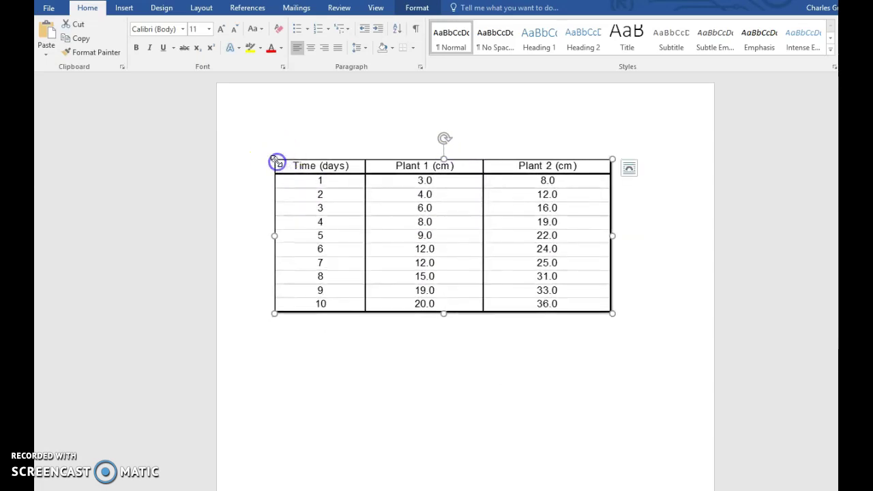
pyautogui.click(629, 170)
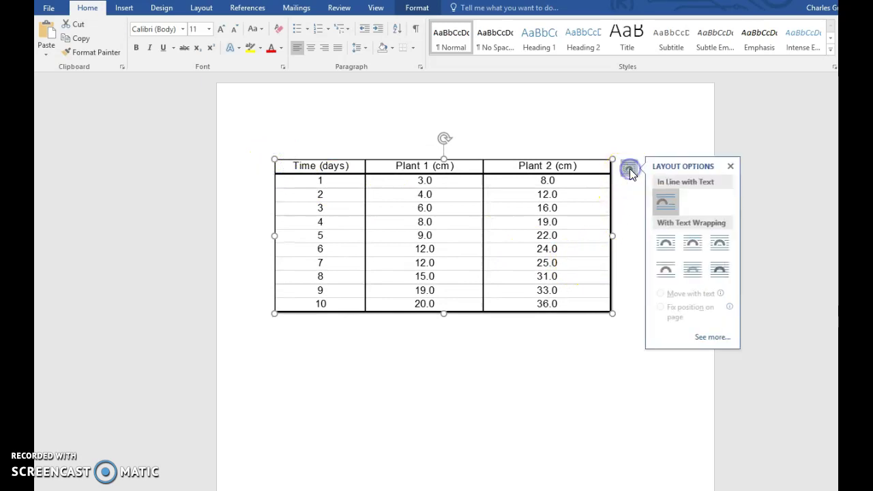
pyautogui.click(693, 272)
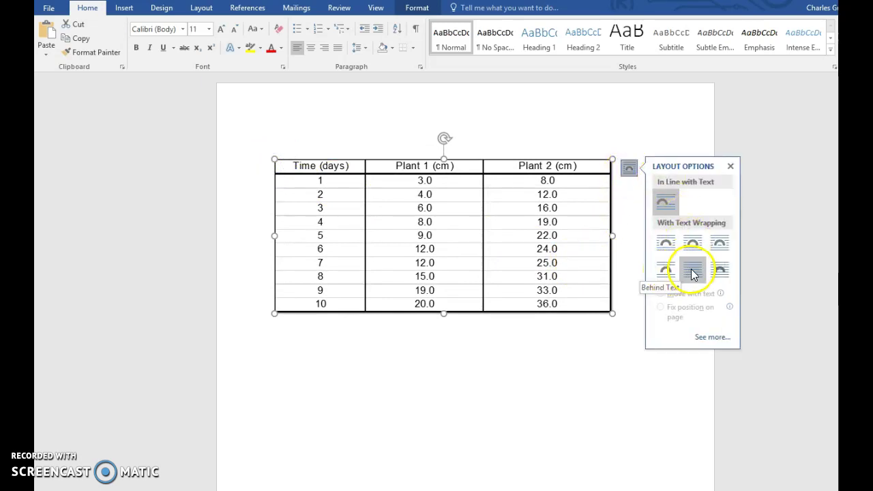
pyautogui.click(719, 273)
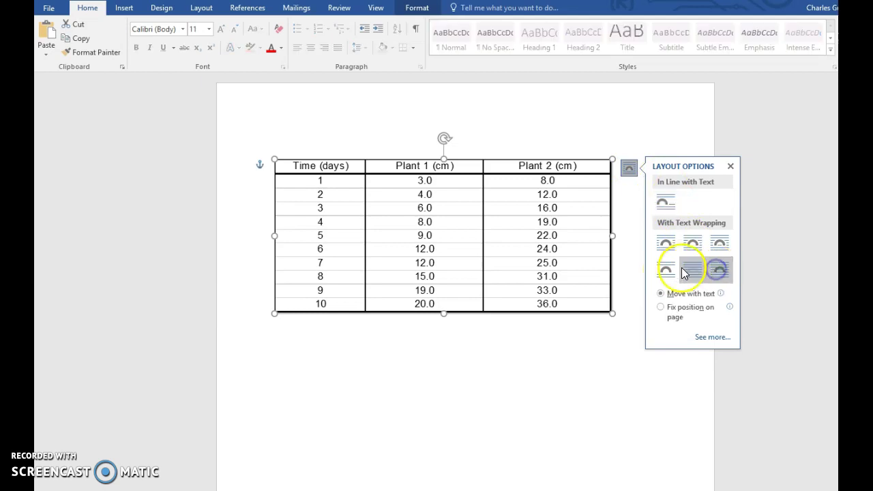
pyautogui.click(554, 320)
# Step: Move the table picture down and add a new line above it, leaving room for a caption directly over the table
pyautogui.moveTo(468, 234); pyautogui.dragTo(467, 257)
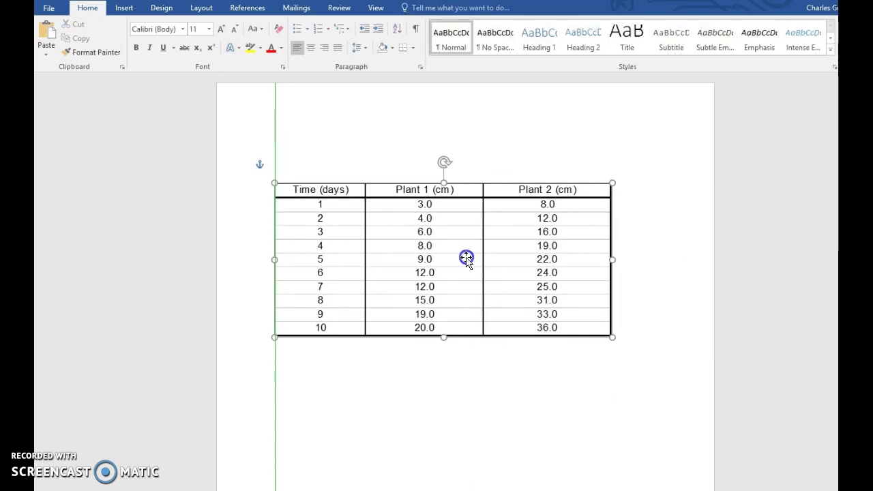
pyautogui.click(467, 369)
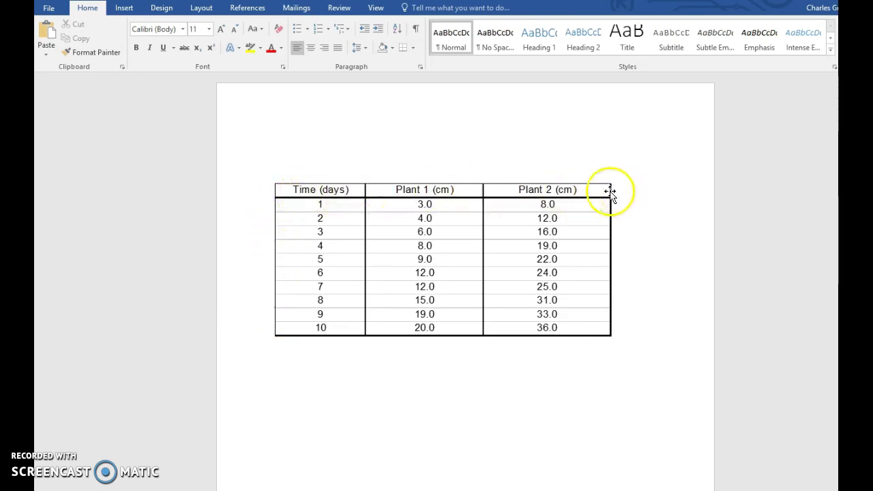
pyautogui.click(307, 284)
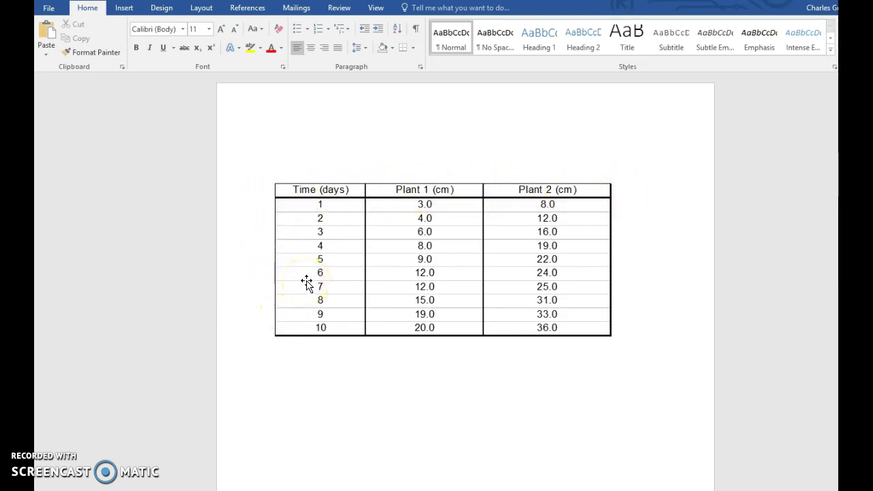
pyautogui.click(292, 168)
pyautogui.press('Return')
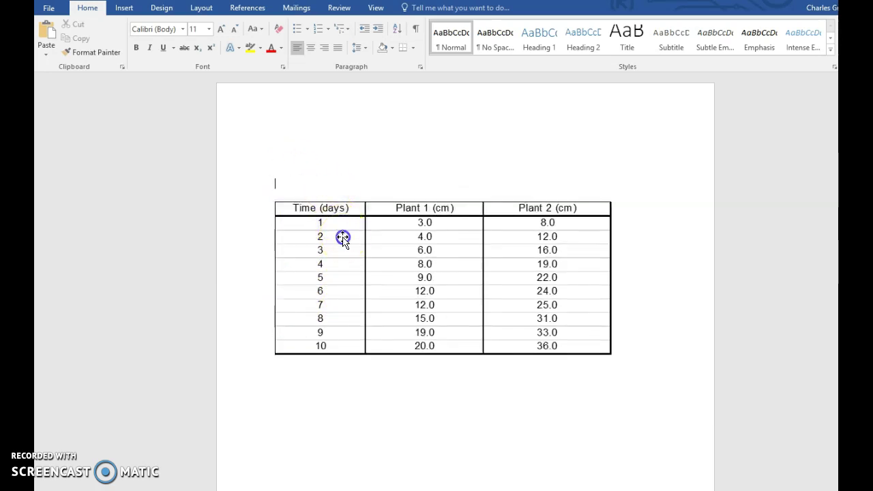
pyautogui.moveTo(343, 238); pyautogui.dragTo(343, 233)
# Step: Write the caption "Table 1. Growth of plant 1 and plant 2 in cm over a 10 day period." above the table, with "Table 1." in bold
pyautogui.click(287, 183)
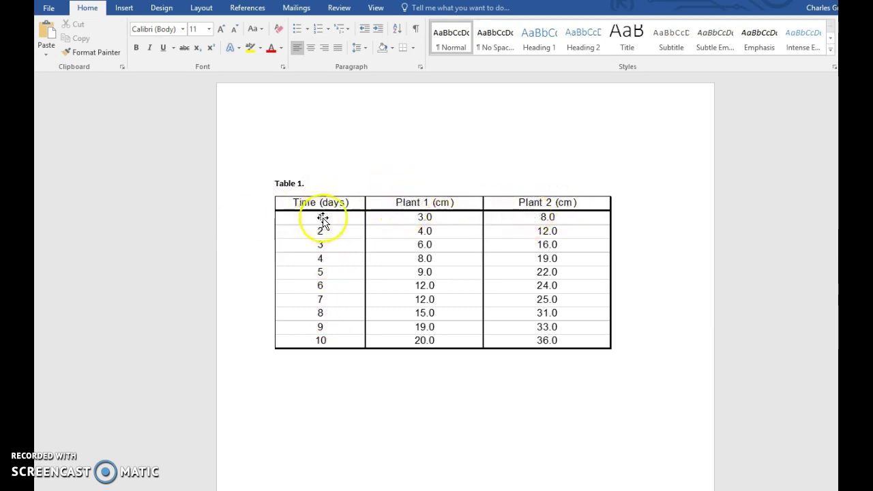
pyautogui.click(326, 314)
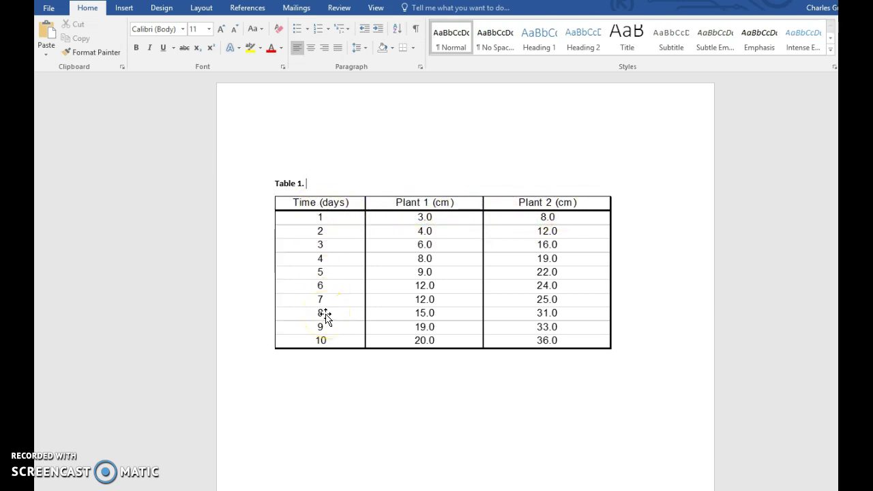
pyautogui.write('Growth oplant 1 and plant 2')
pyautogui.click(351, 184)
pyautogui.press('BackSpace')
pyautogui.click(418, 184)
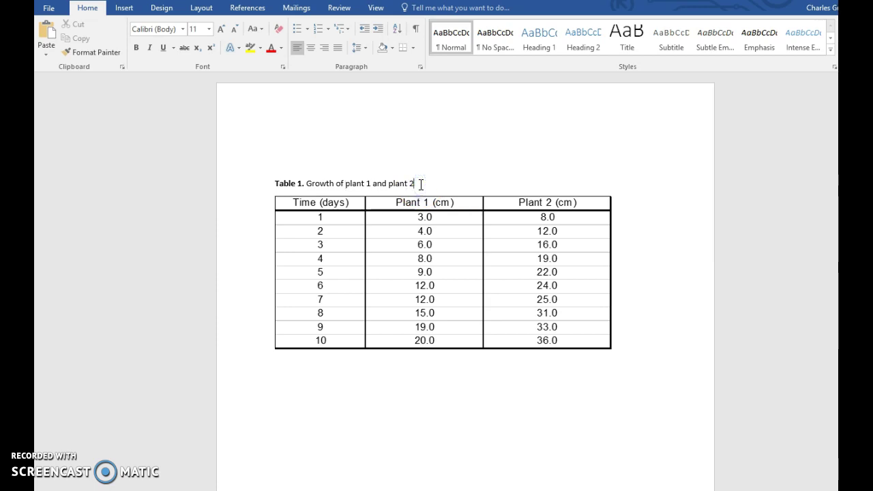
pyautogui.write('in cm over a 10 day period')
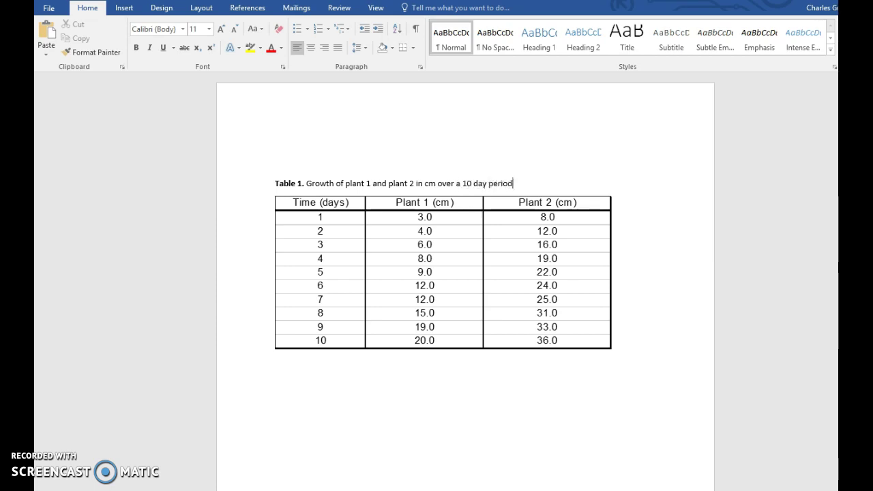
pyautogui.write('.')
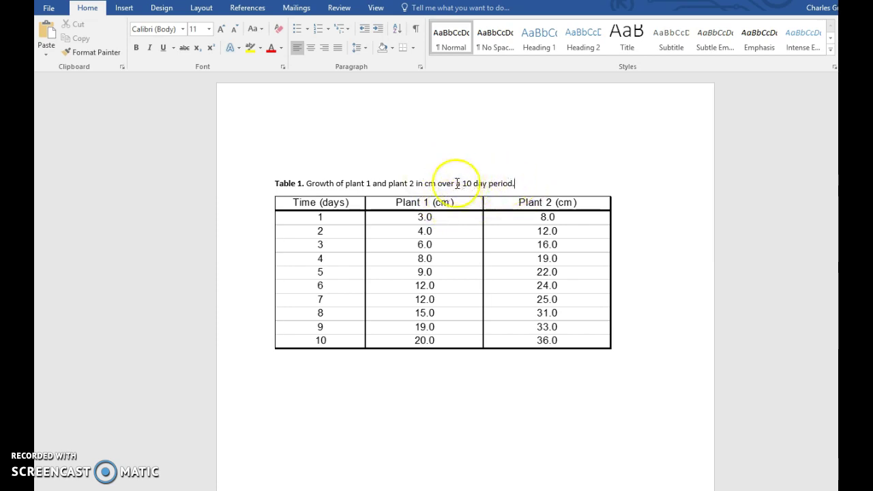
# Step: Insert the measurement uncertainty "(+/- .5cm)" after "in cm" in the table caption
pyautogui.click(435, 182)
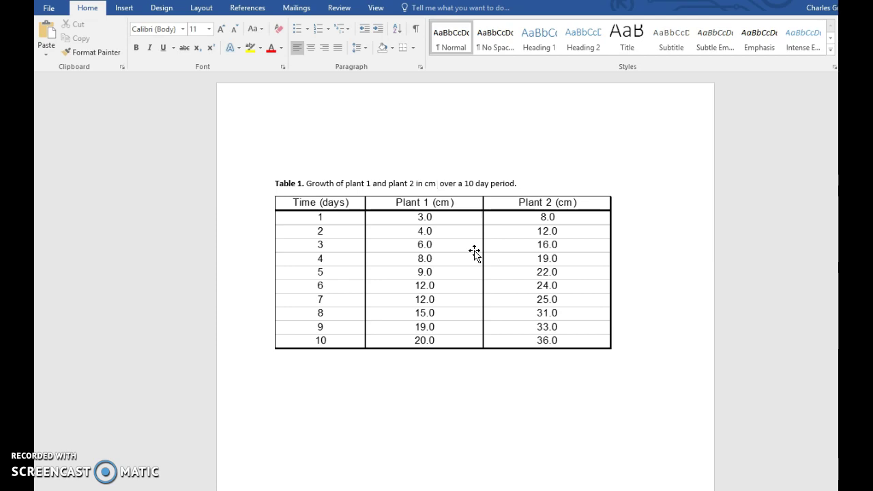
pyautogui.write('(')
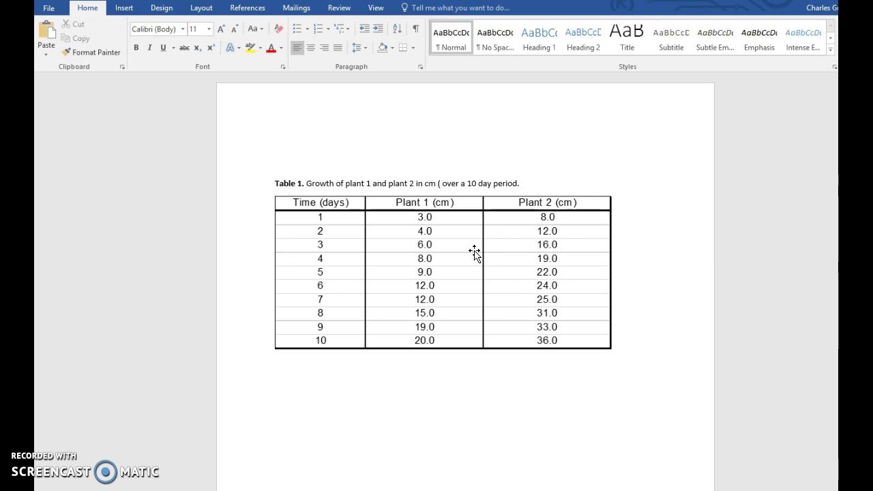
pyautogui.write('+')
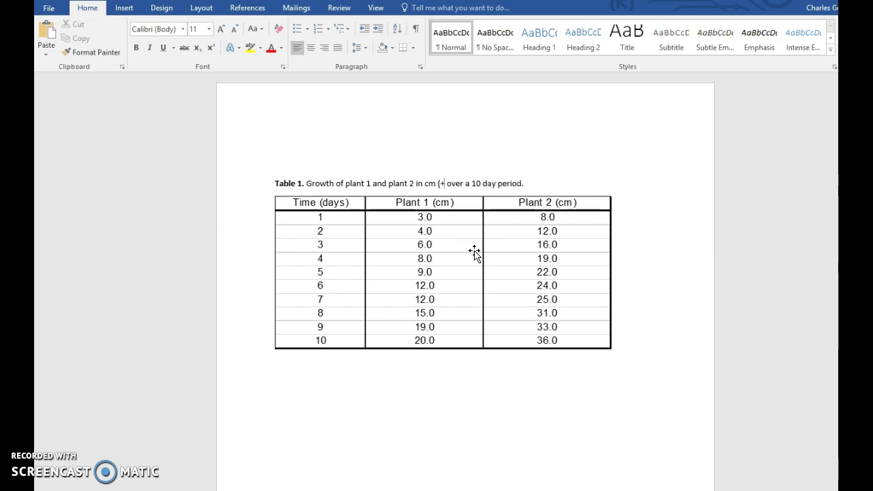
pyautogui.write('/-')
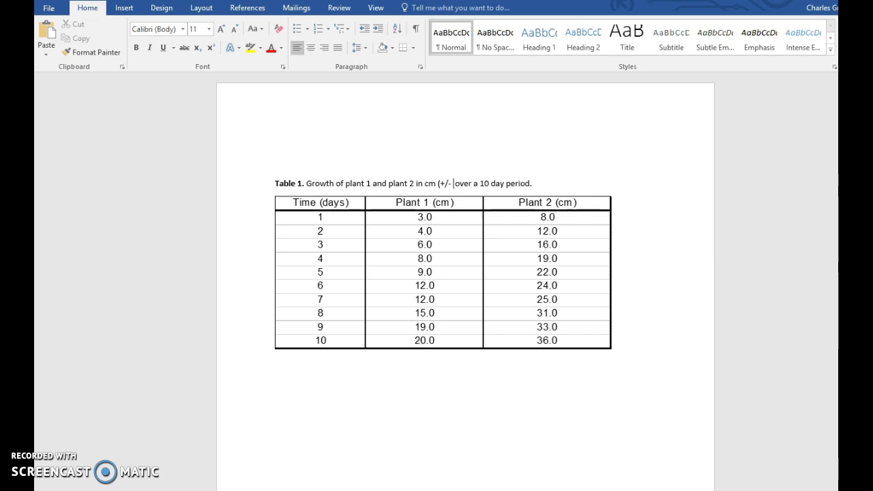
pyautogui.write(' .5cm)')
pyautogui.click(492, 258)
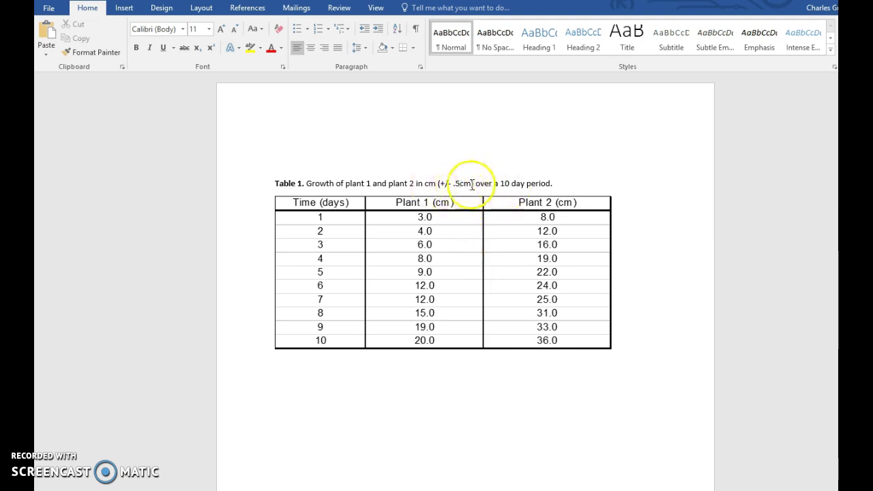
pyautogui.click(458, 208)
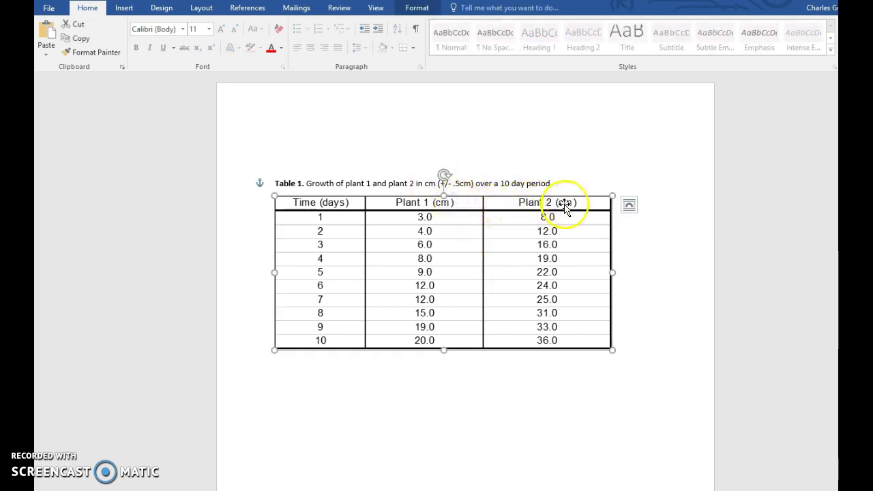
pyautogui.click(534, 383)
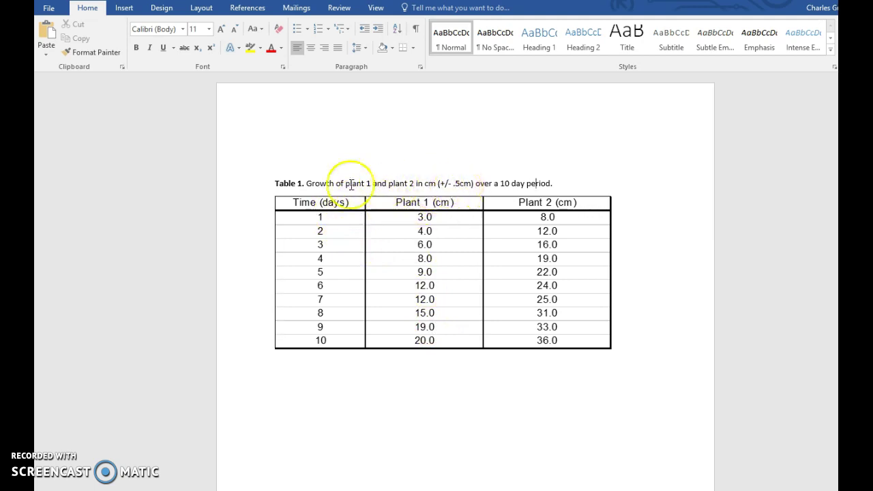
pyautogui.click(558, 183)
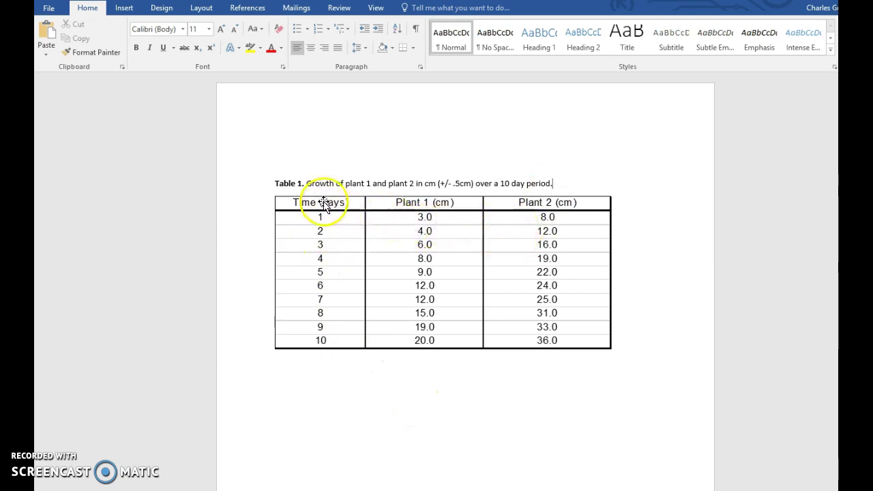
# Step: Reposition the table picture so its top edge sits close beneath the Table 1 caption, aligned with the text margin
pyautogui.moveTo(321, 208)
pyautogui.mouseDown()
pyautogui.moveTo(370, 200)
pyautogui.moveTo(304, 200)
pyautogui.moveTo(316, 213)
pyautogui.mouseUp()
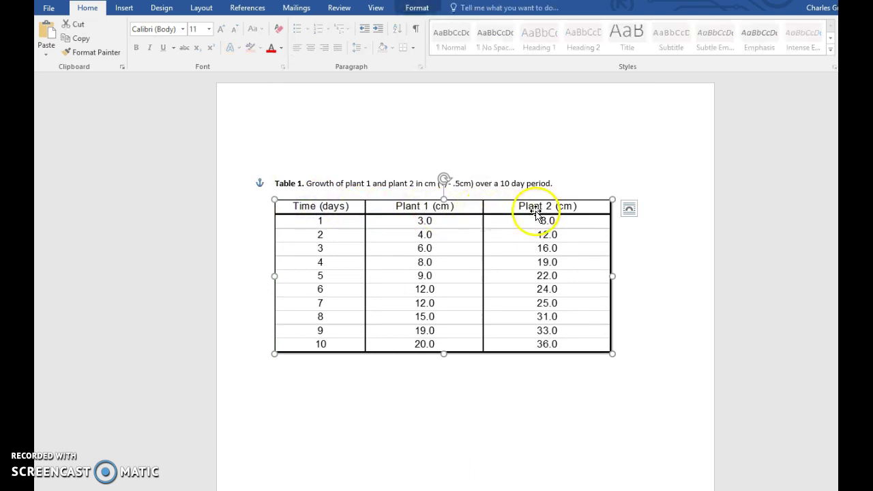
pyautogui.moveTo(366, 214); pyautogui.dragTo(364, 206)
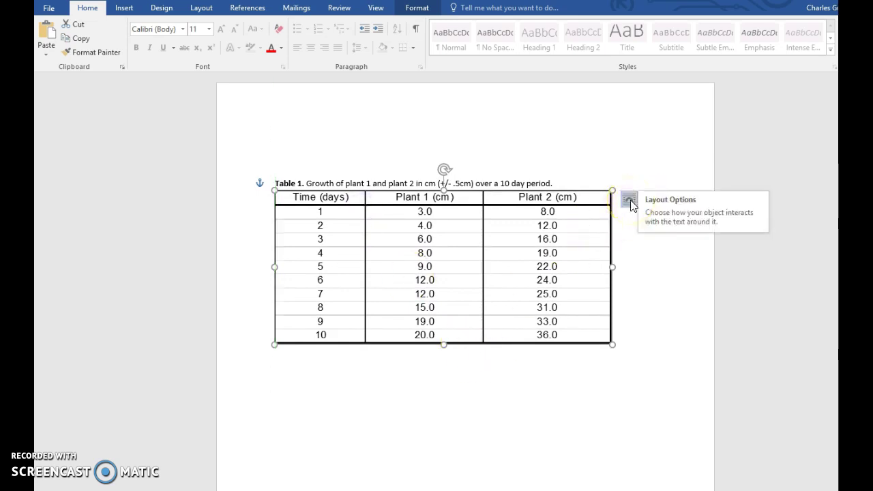
pyautogui.click(531, 425)
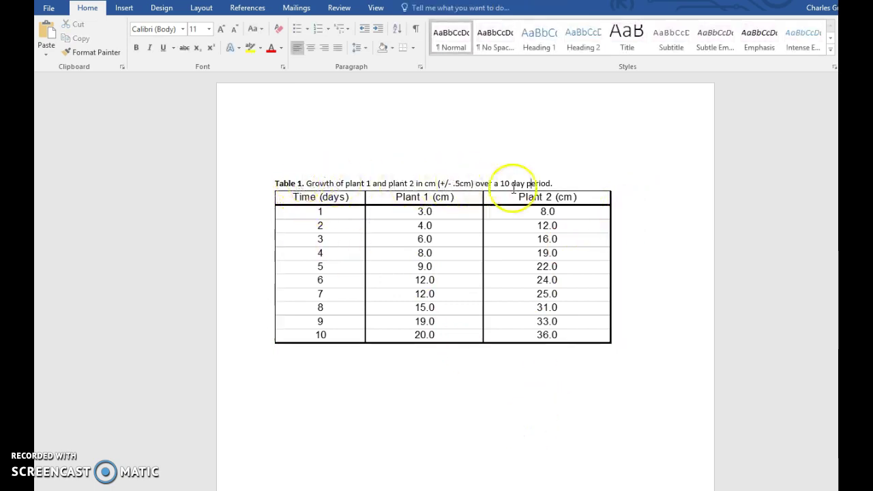
pyautogui.moveTo(461, 198)
pyautogui.mouseDown()
pyautogui.moveTo(454, 236)
pyautogui.moveTo(454, 198)
pyautogui.mouseUp()
pyautogui.click(450, 402)
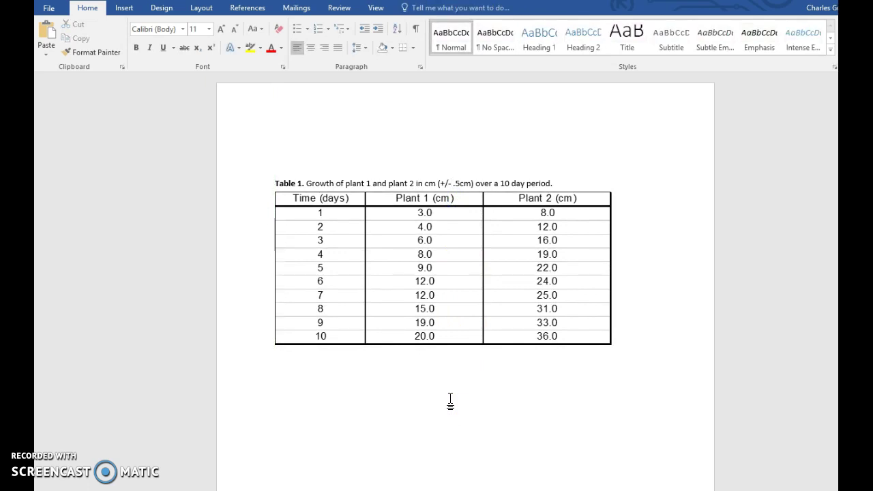
# Step: Switch back to the Excel workbook and select empty cell C15 below the plant growth data
pyautogui.click(447, 401)
pyautogui.hotkey('alt', 'Tab')
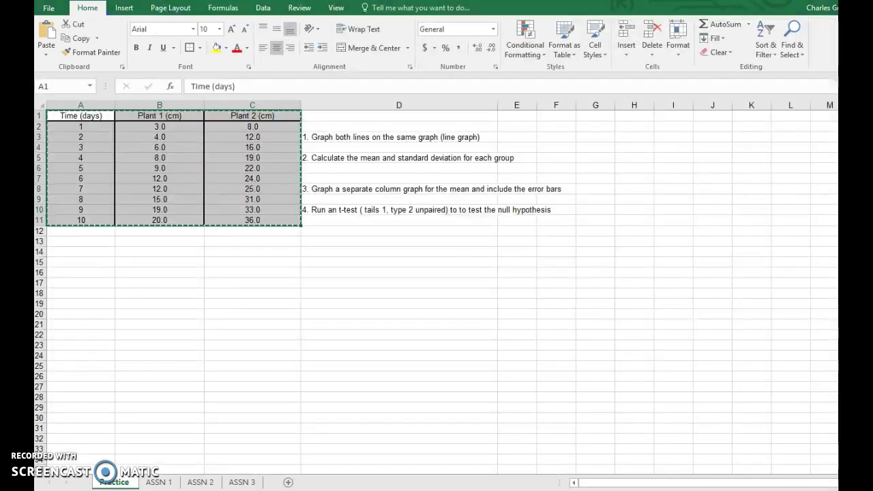
pyautogui.click(255, 265)
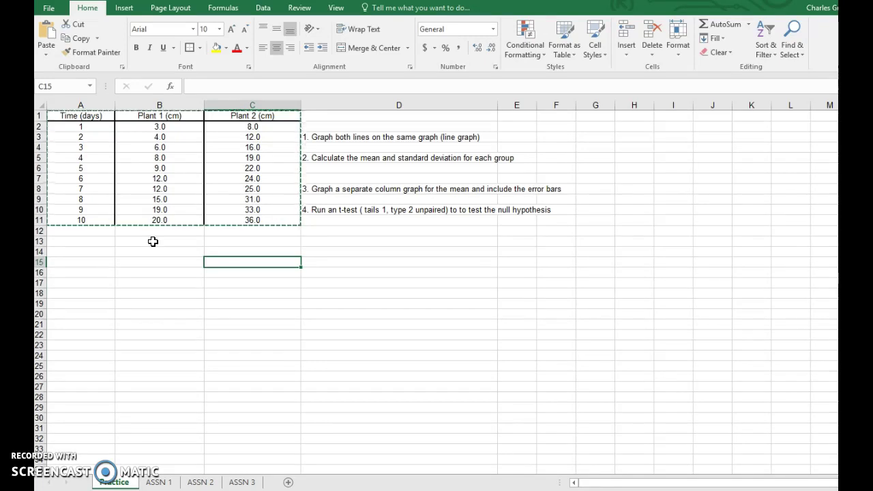
pyautogui.click(164, 241)
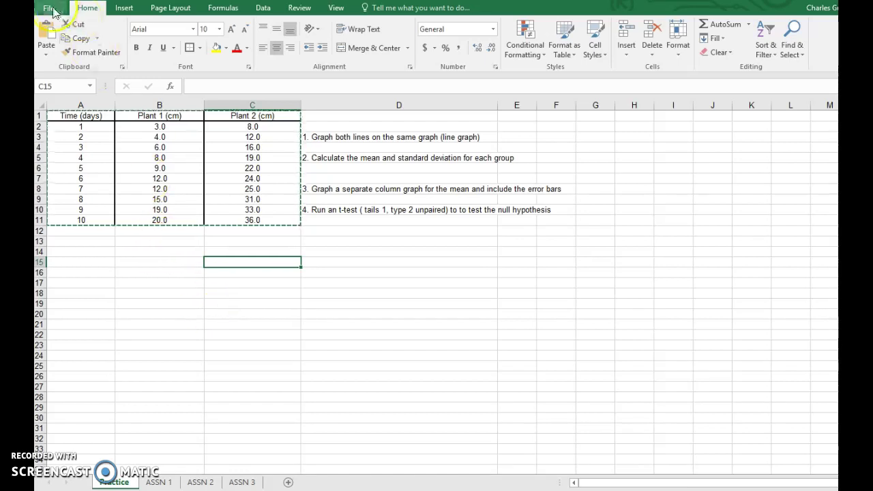